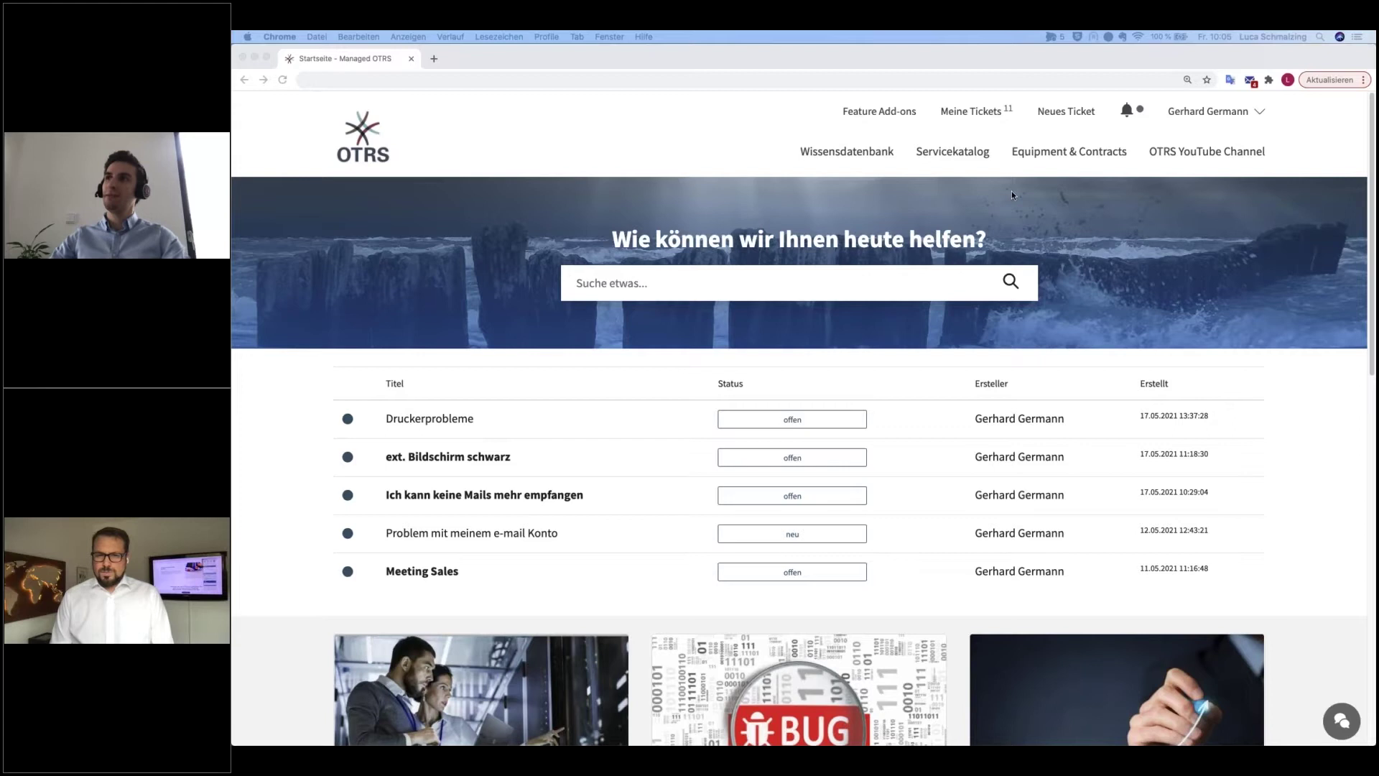
- Open the E-Mail-Postfächer service from the Servicekatalog and review its prefilled ticket form, including type and service
left_click(952, 151)
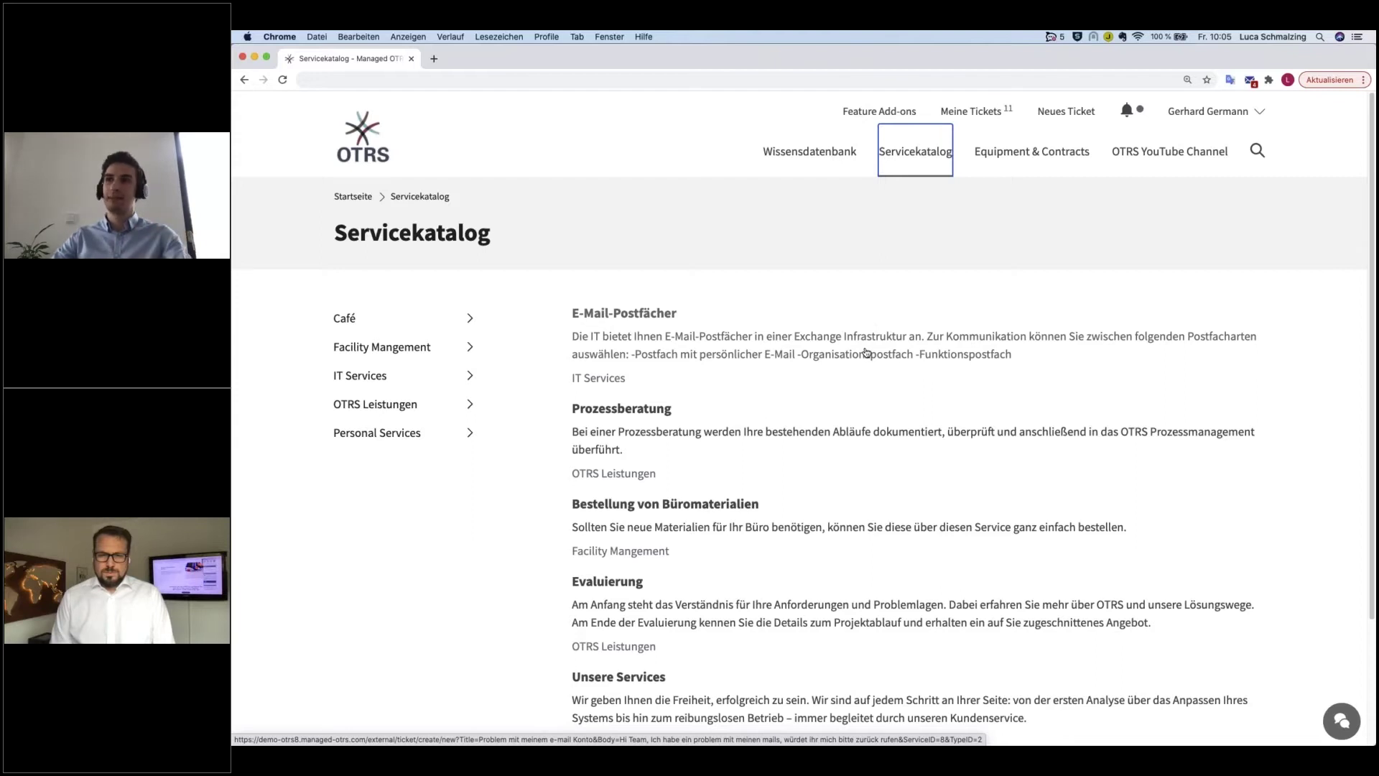
left_click(621, 350)
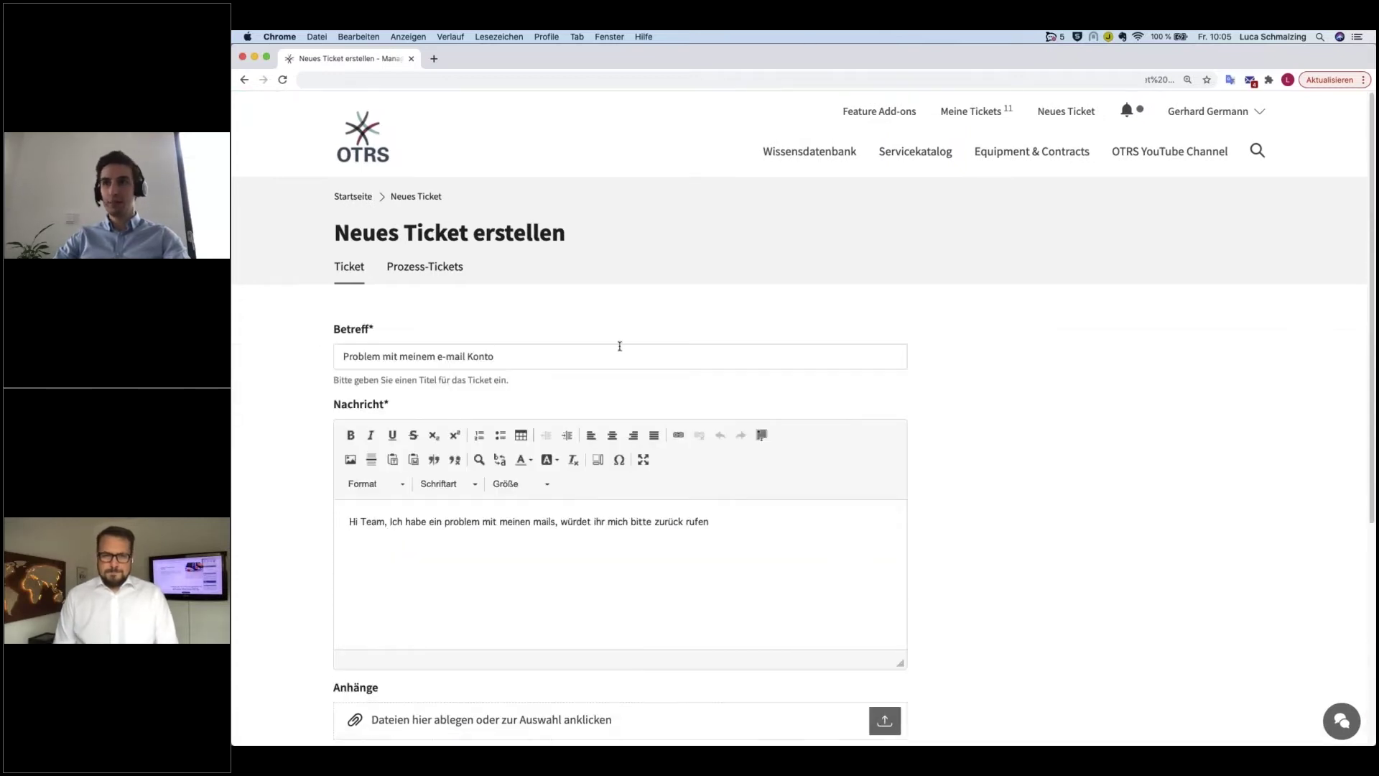
scroll(618, 343, "down", 1)
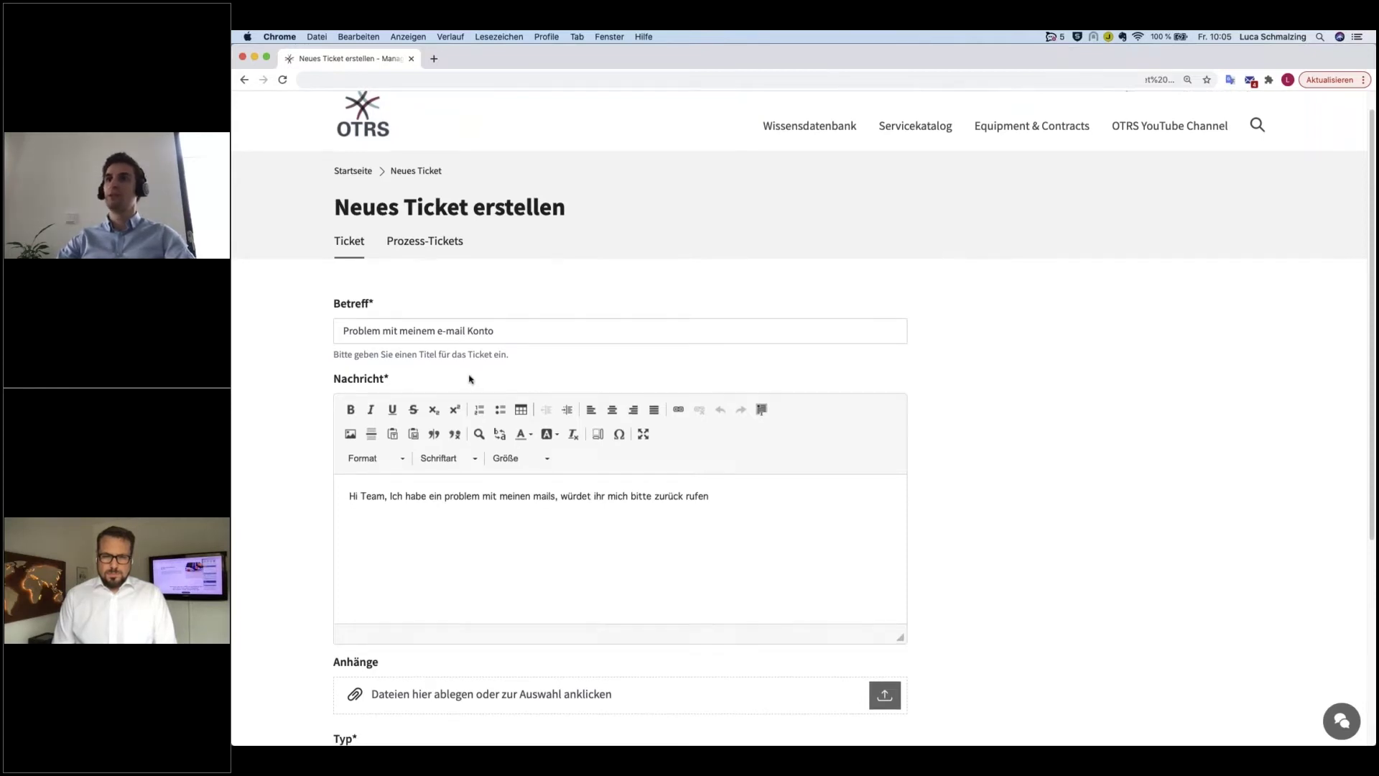
scroll(554, 375, "down", 3)
scroll(434, 466, "down", 4)
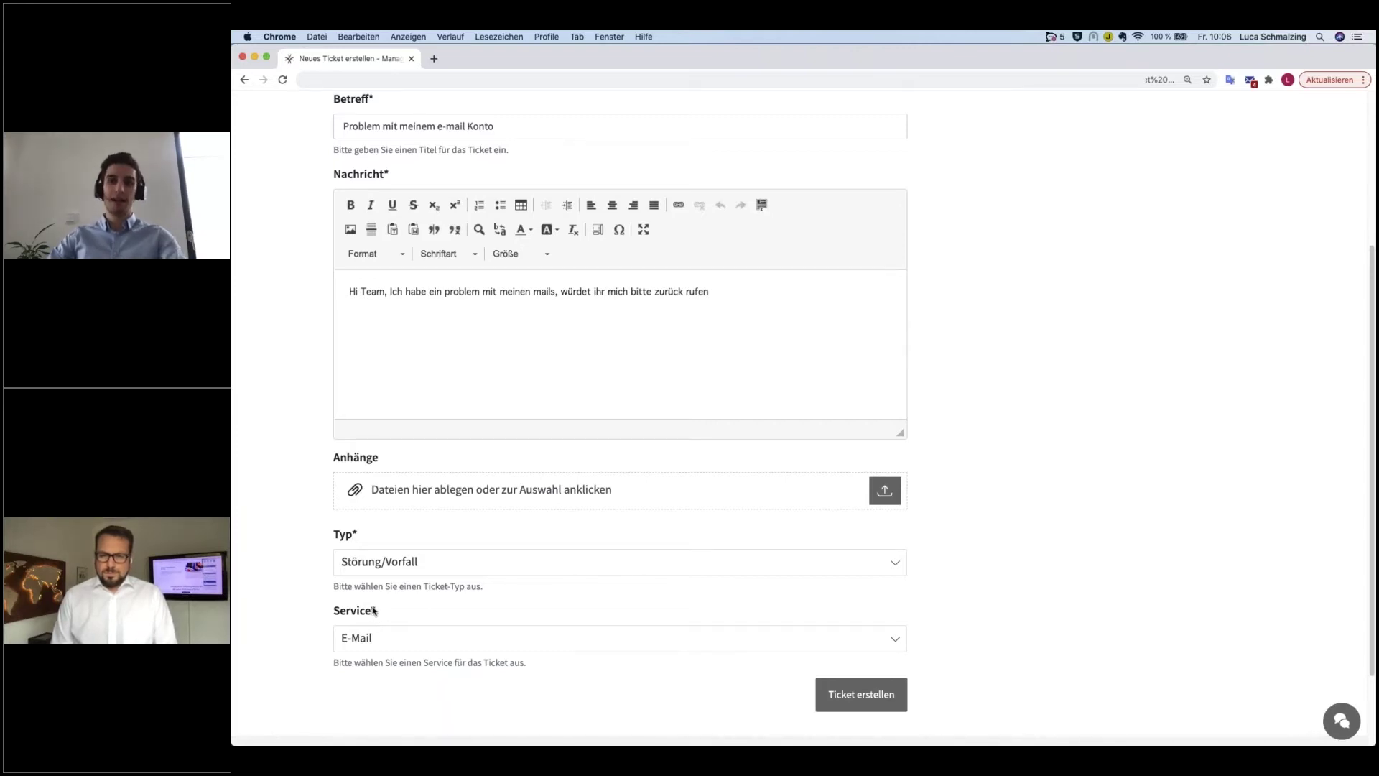
scroll(372, 608, "up", 3)
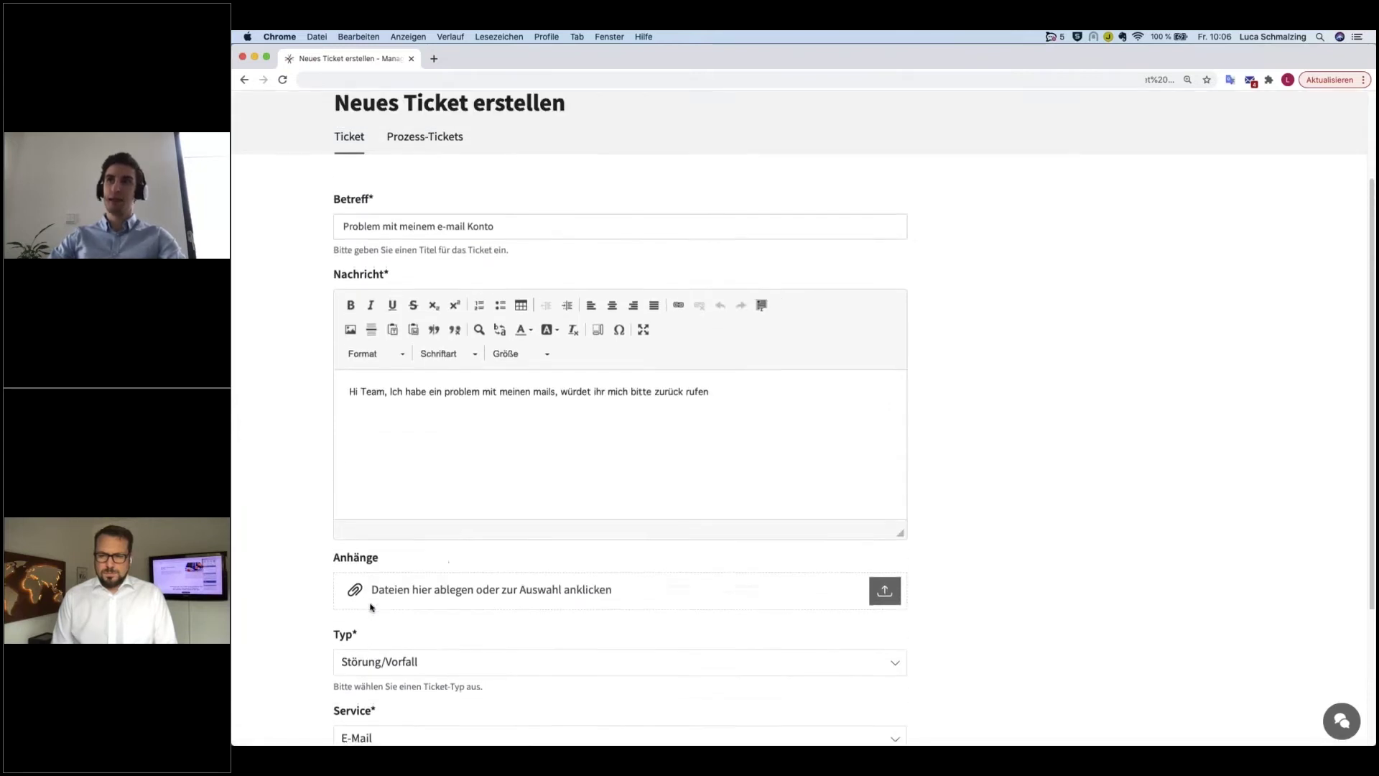
scroll(372, 608, "up", 2)
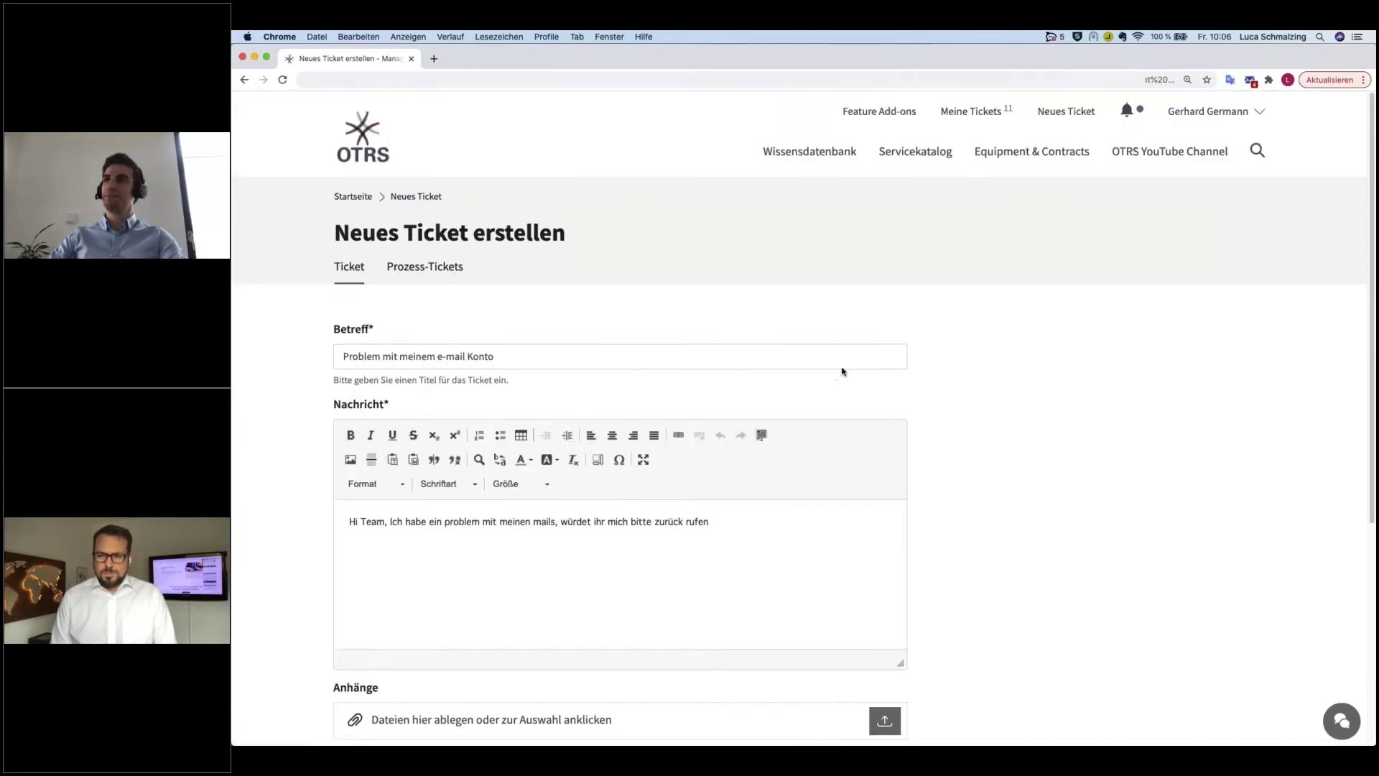
- Return to the Servicekatalog and open the order form for Bestellung von Büromaterialien
left_click(923, 159)
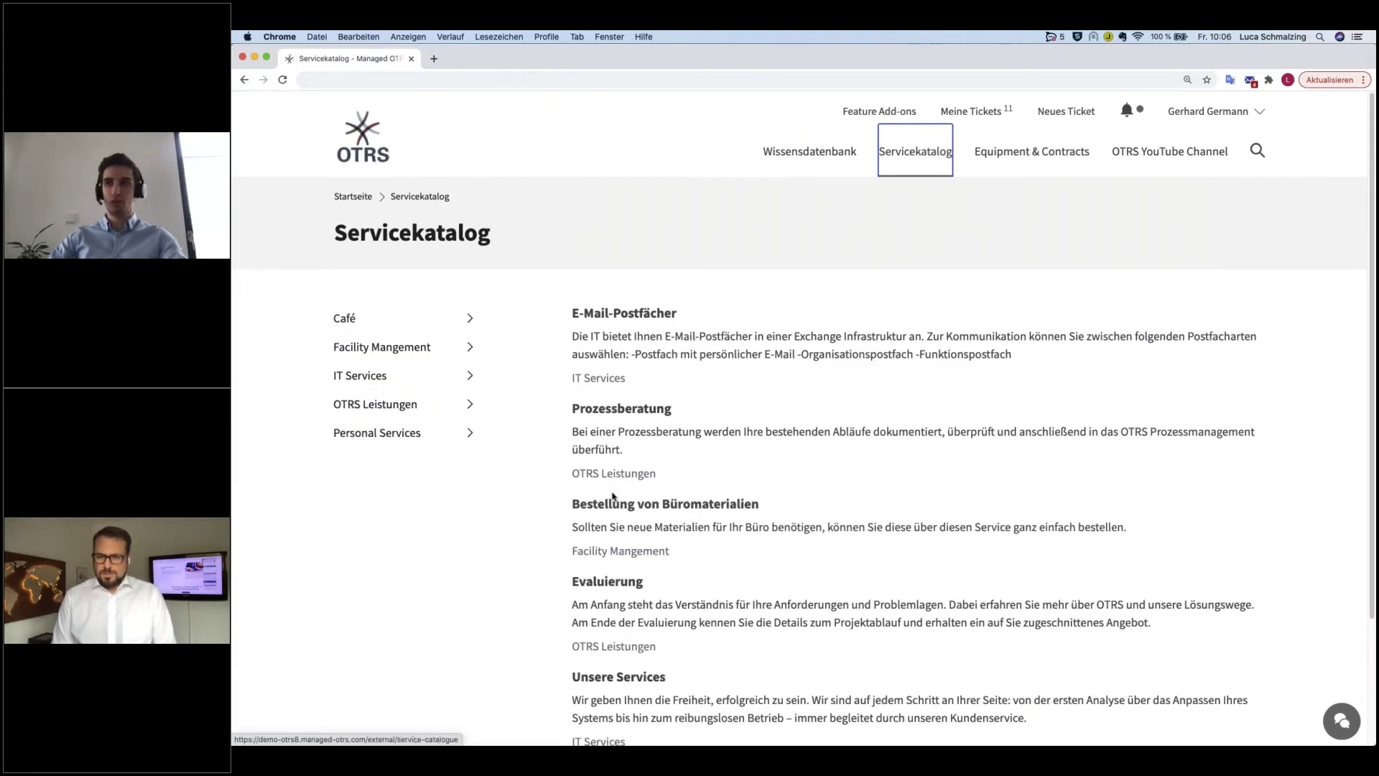
scroll(635, 545, "down", 1)
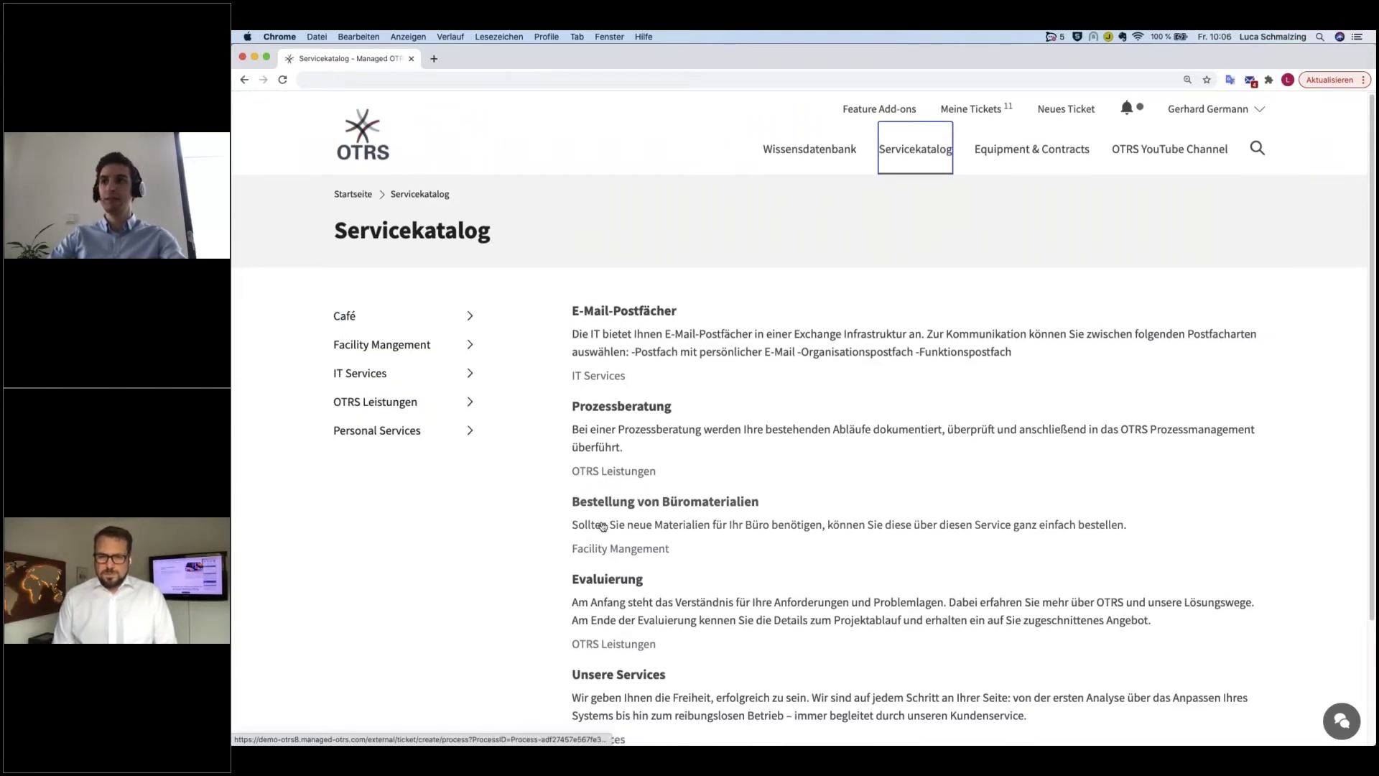
left_click(655, 530)
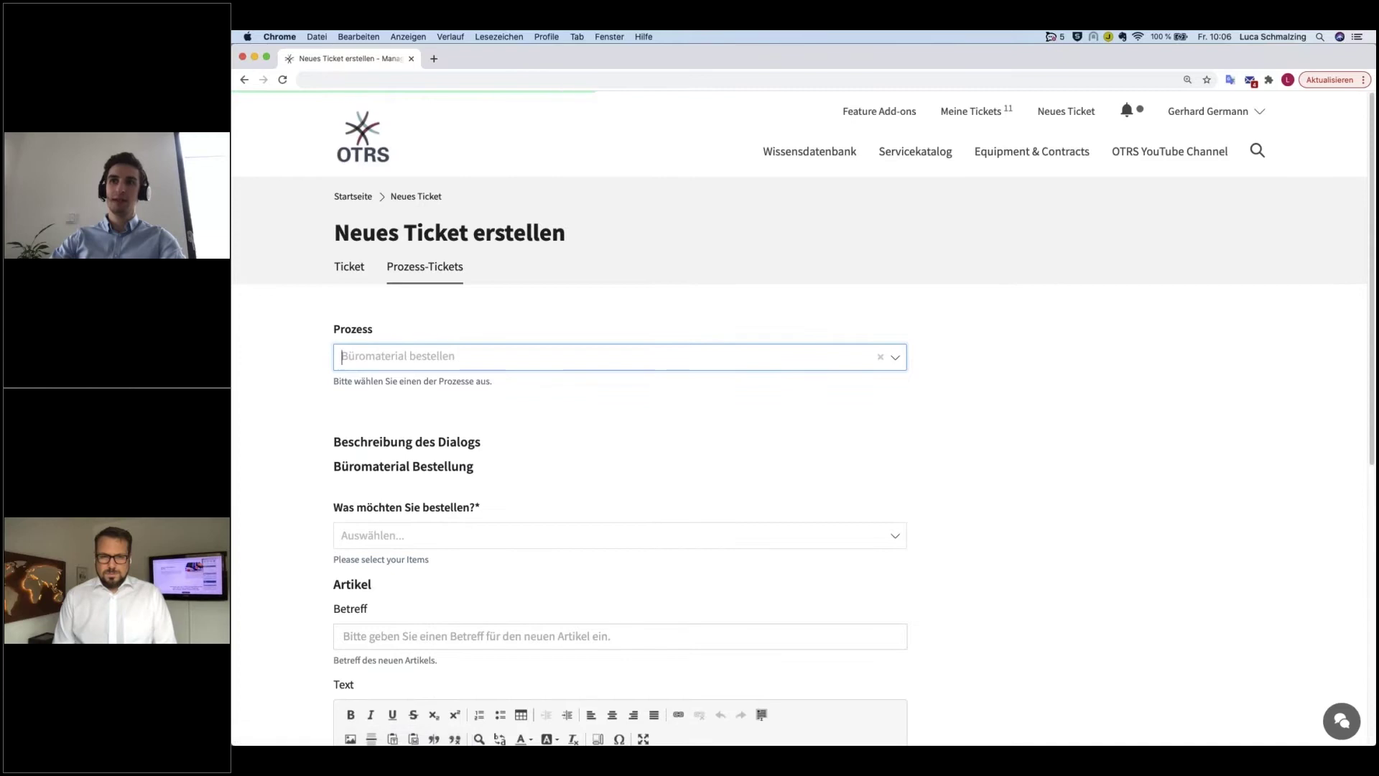
scroll(514, 498, "down", 3)
scroll(479, 514, "down", 2)
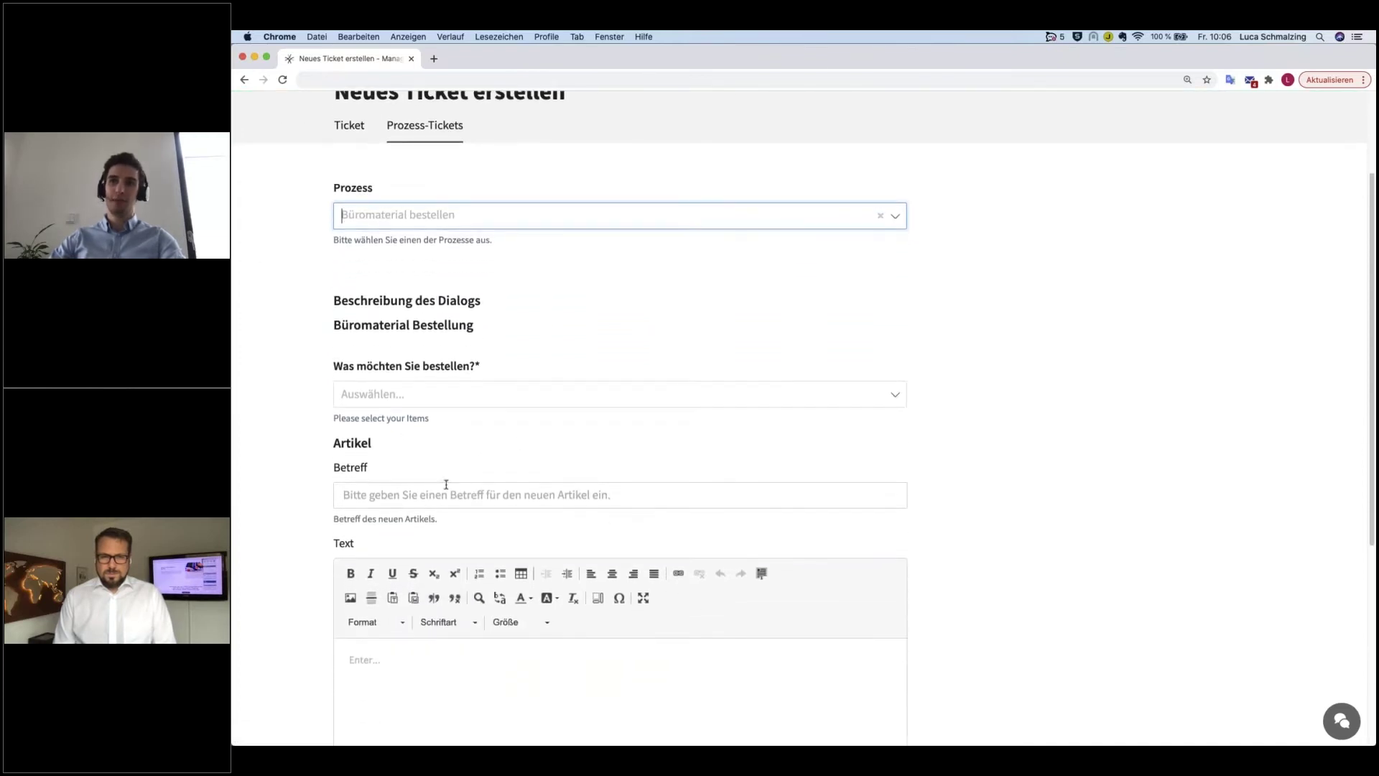
- Choose Beschriftungsgerät and Briefmarken as the items to order
left_click(421, 394)
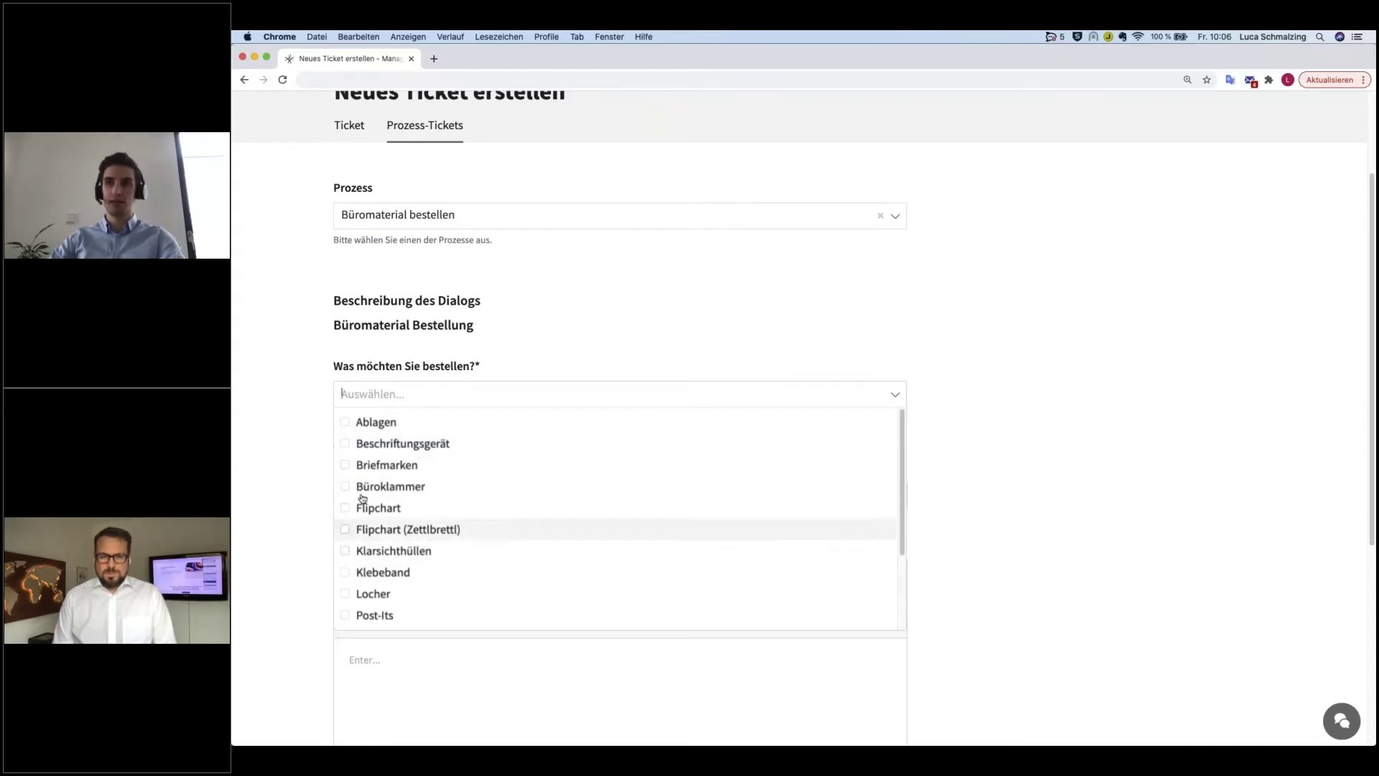
left_click(345, 444)
left_click(345, 465)
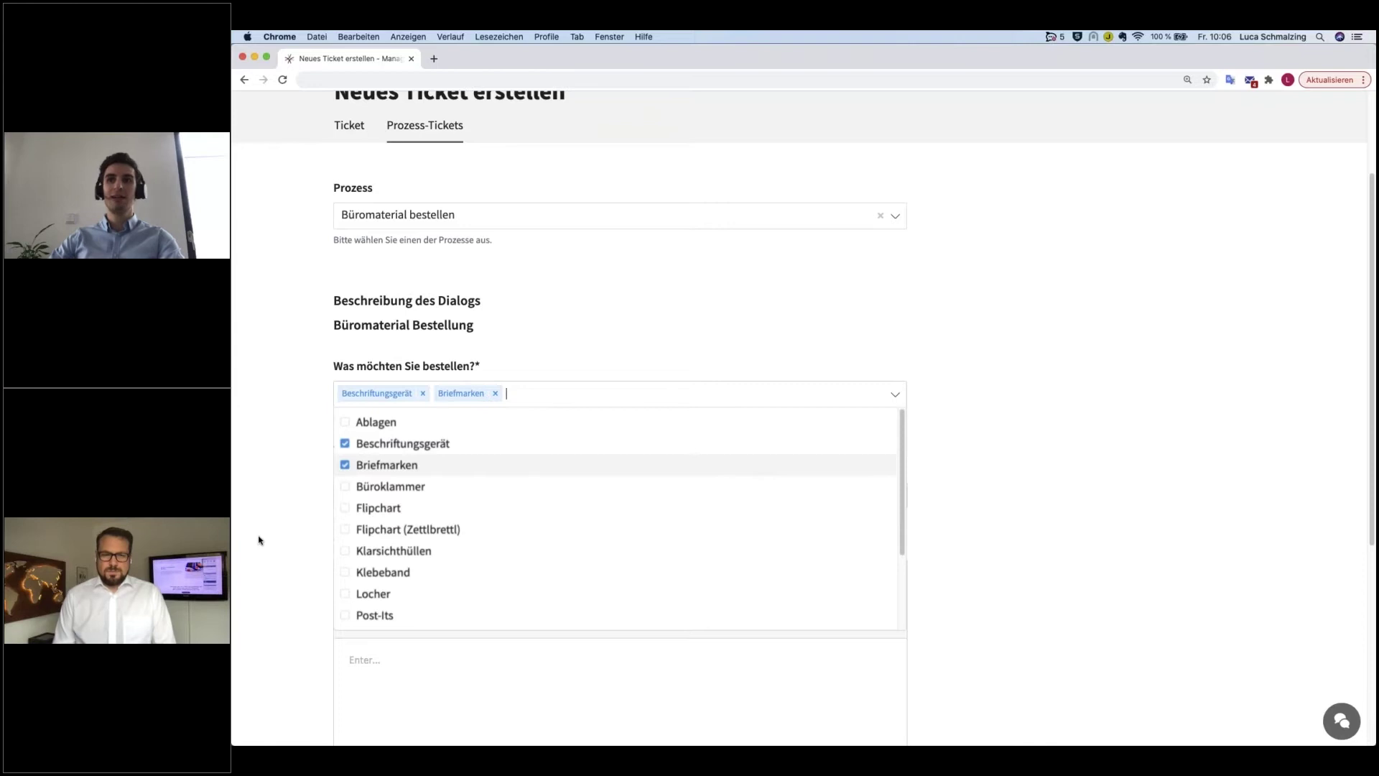
key("Escape")
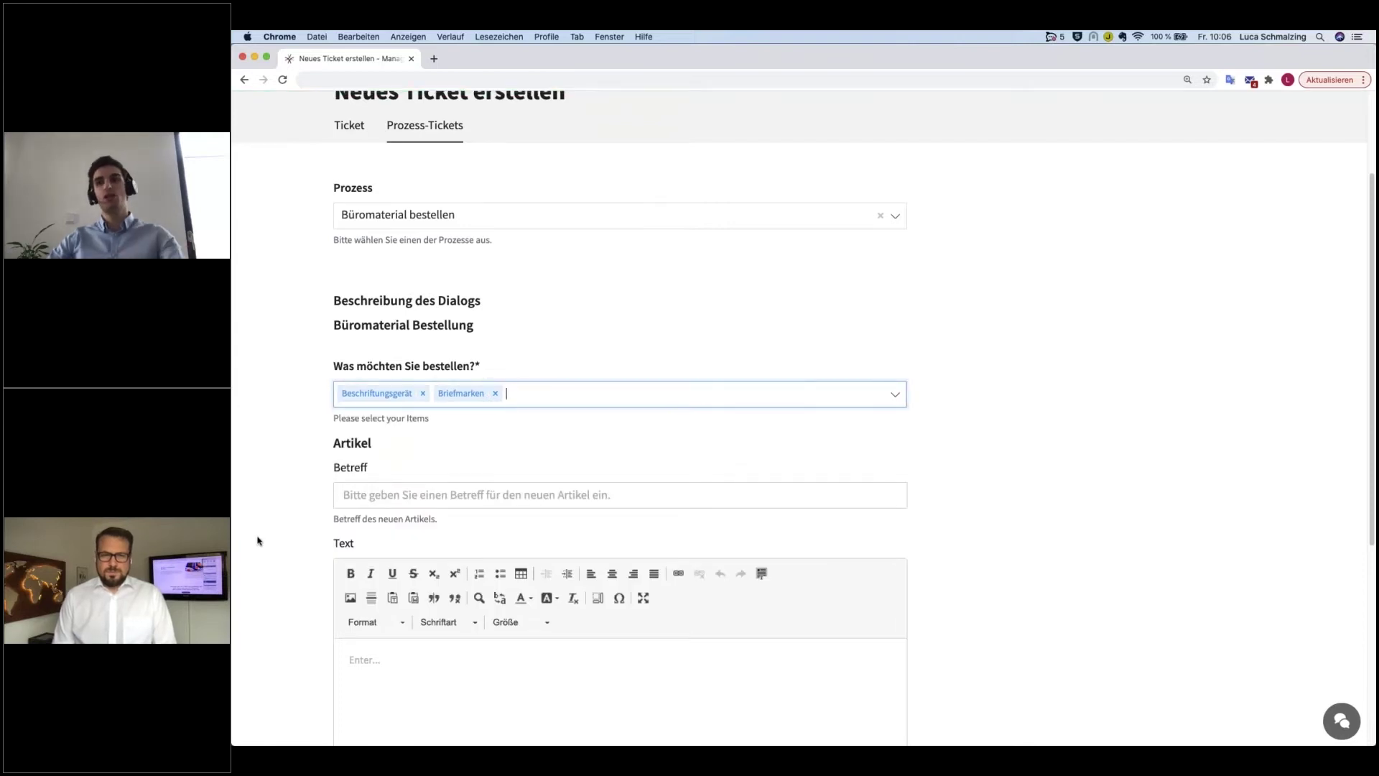
- Look over the office-material order form, examining the selected items and the subject, text and attachment fields
scroll(260, 534, "down", 2)
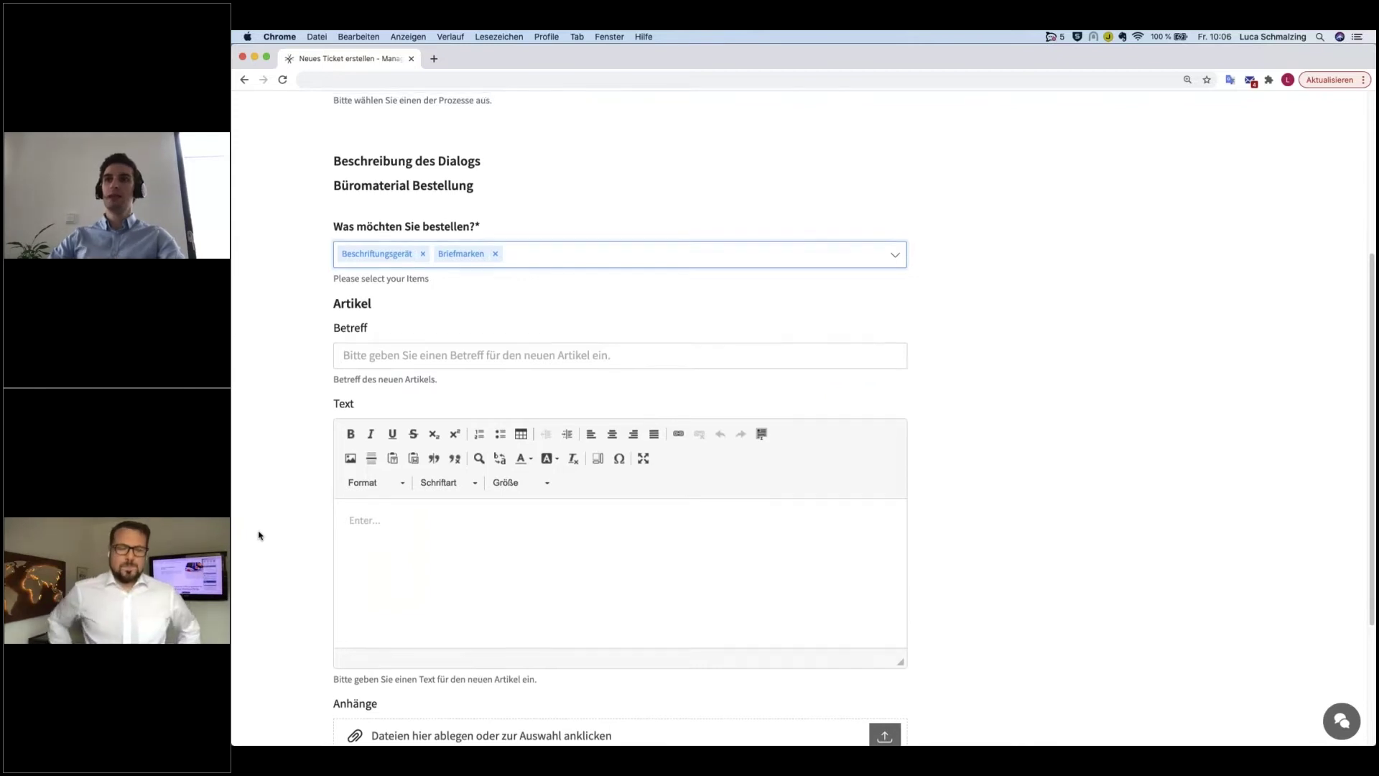
scroll(259, 534, "up", 1)
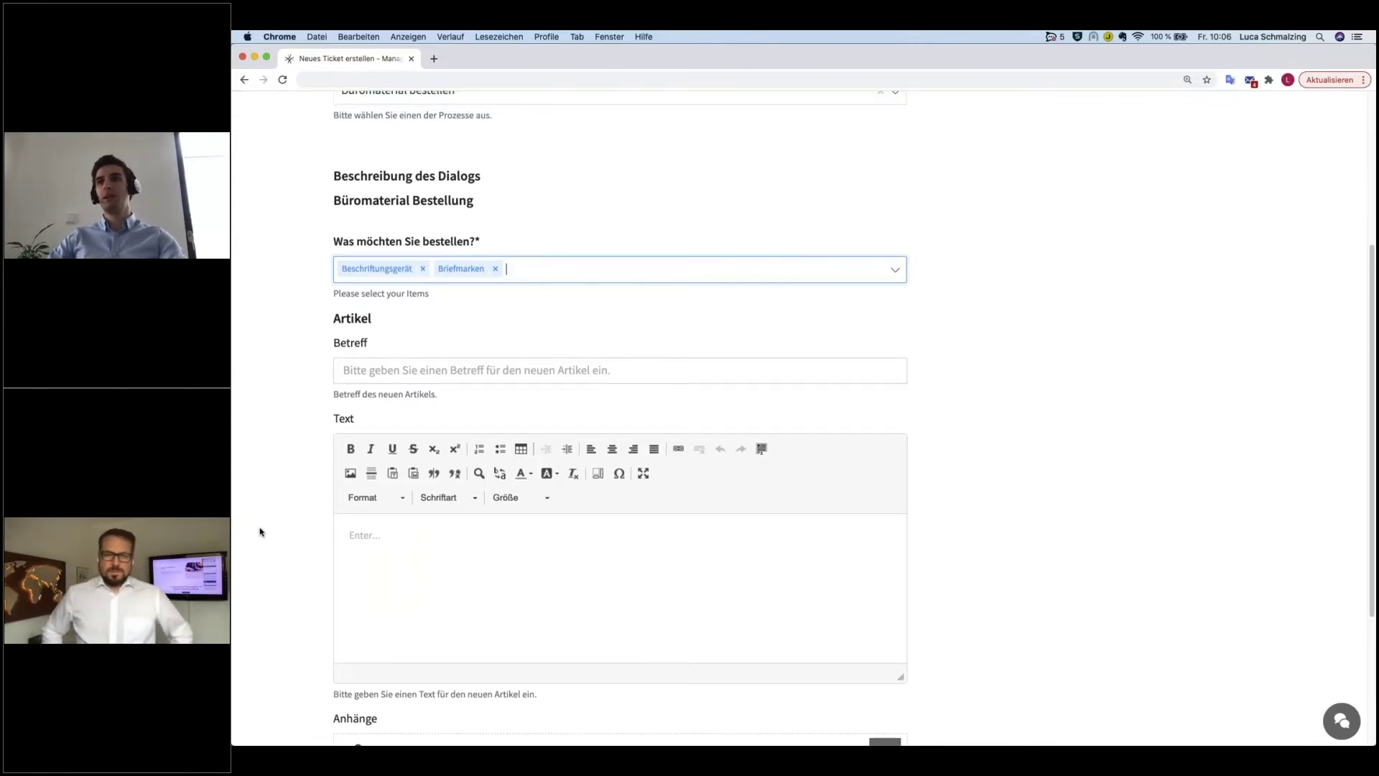
scroll(259, 534, "down", 2)
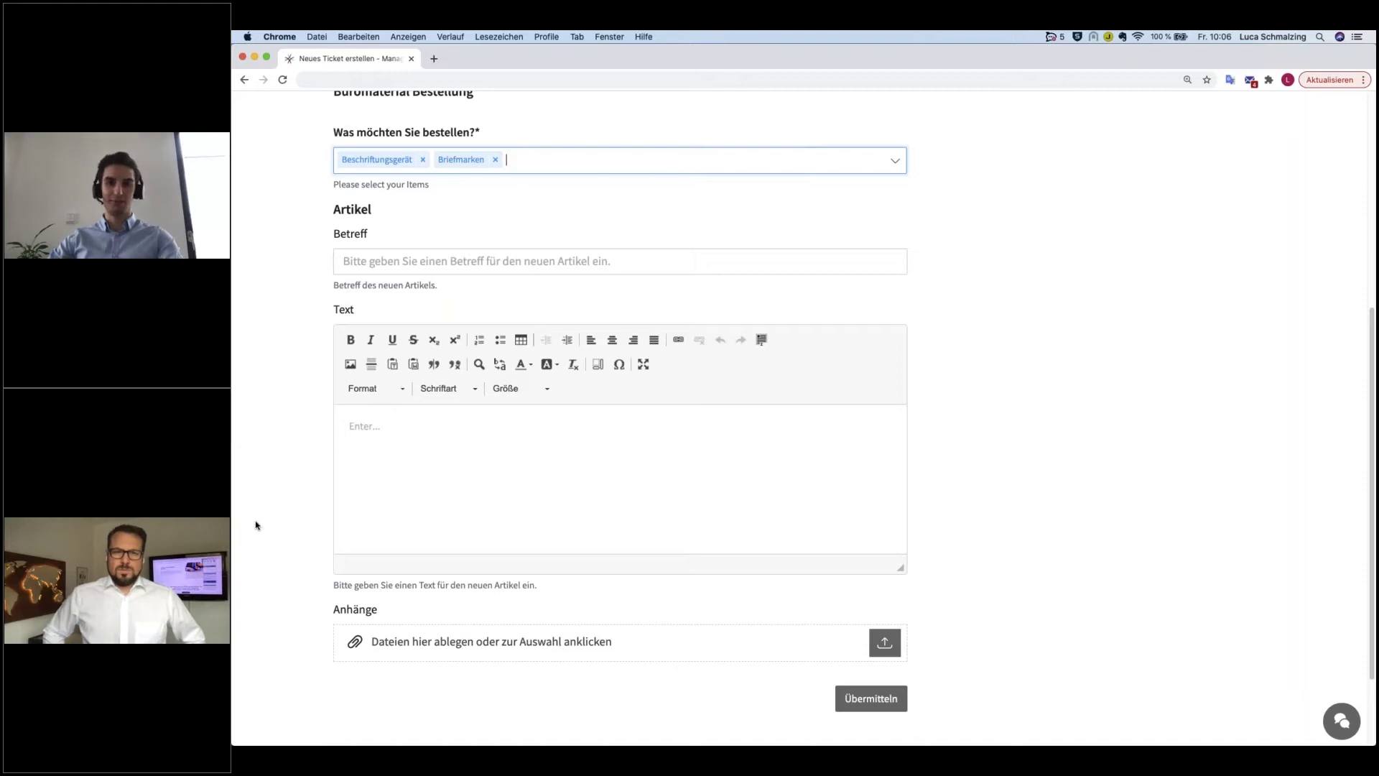
scroll(255, 525, "up", 3)
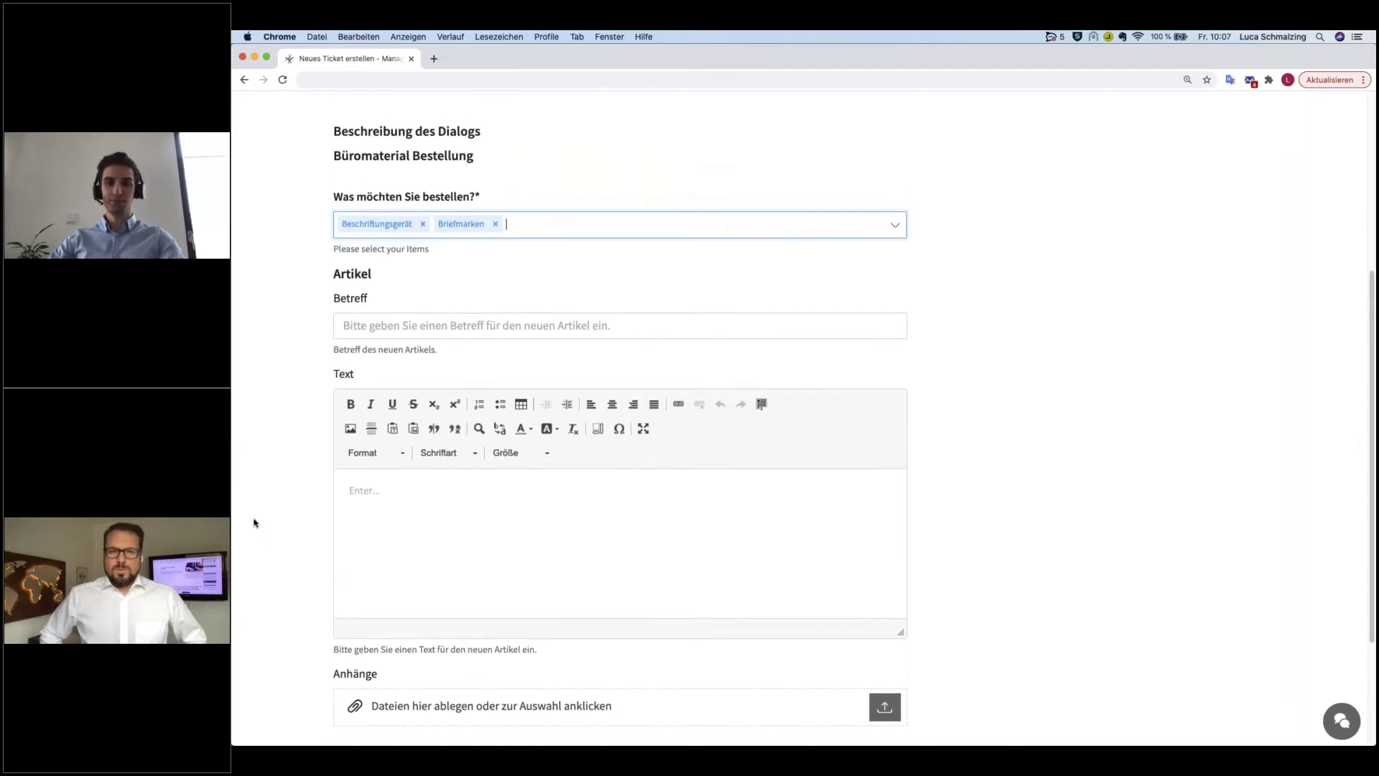
scroll(254, 522, "up", 4)
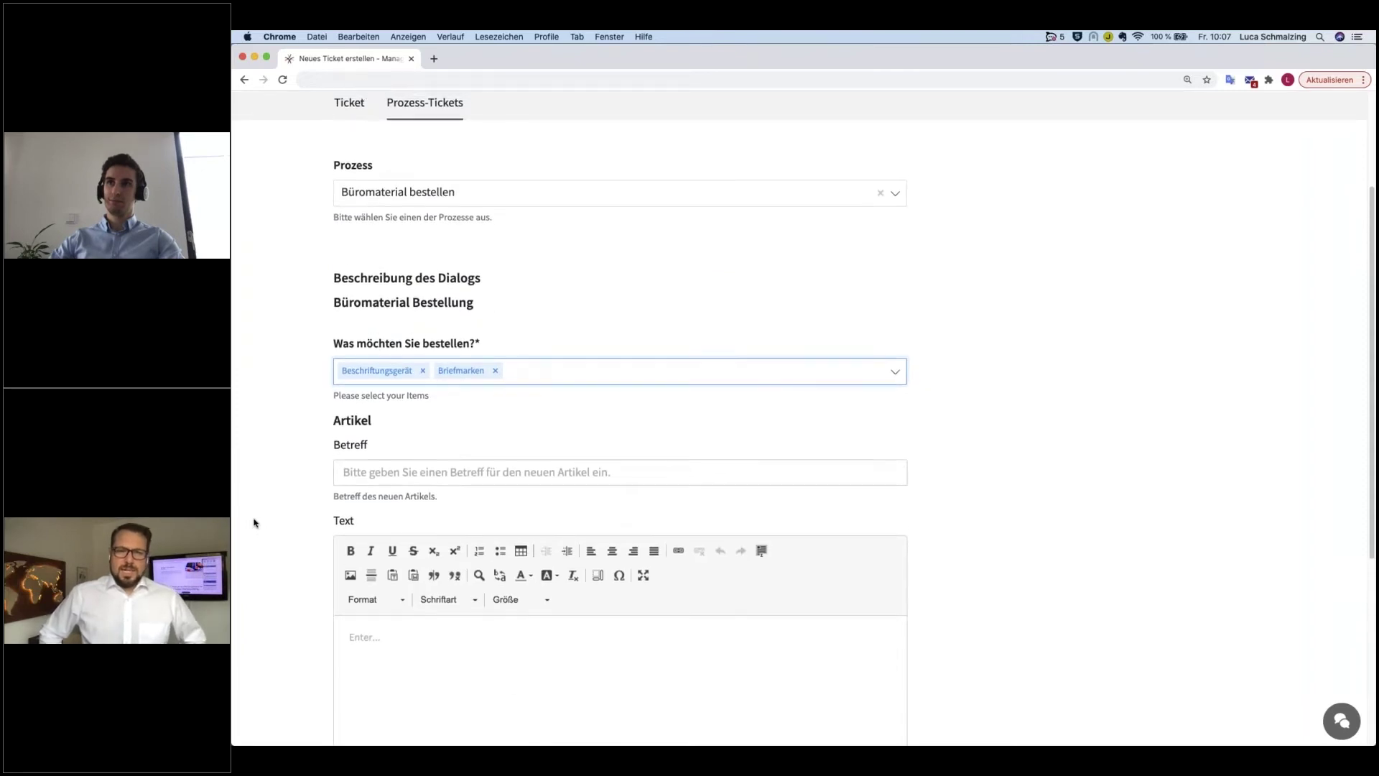
scroll(254, 522, "up", 1)
scroll(253, 523, "up", 1)
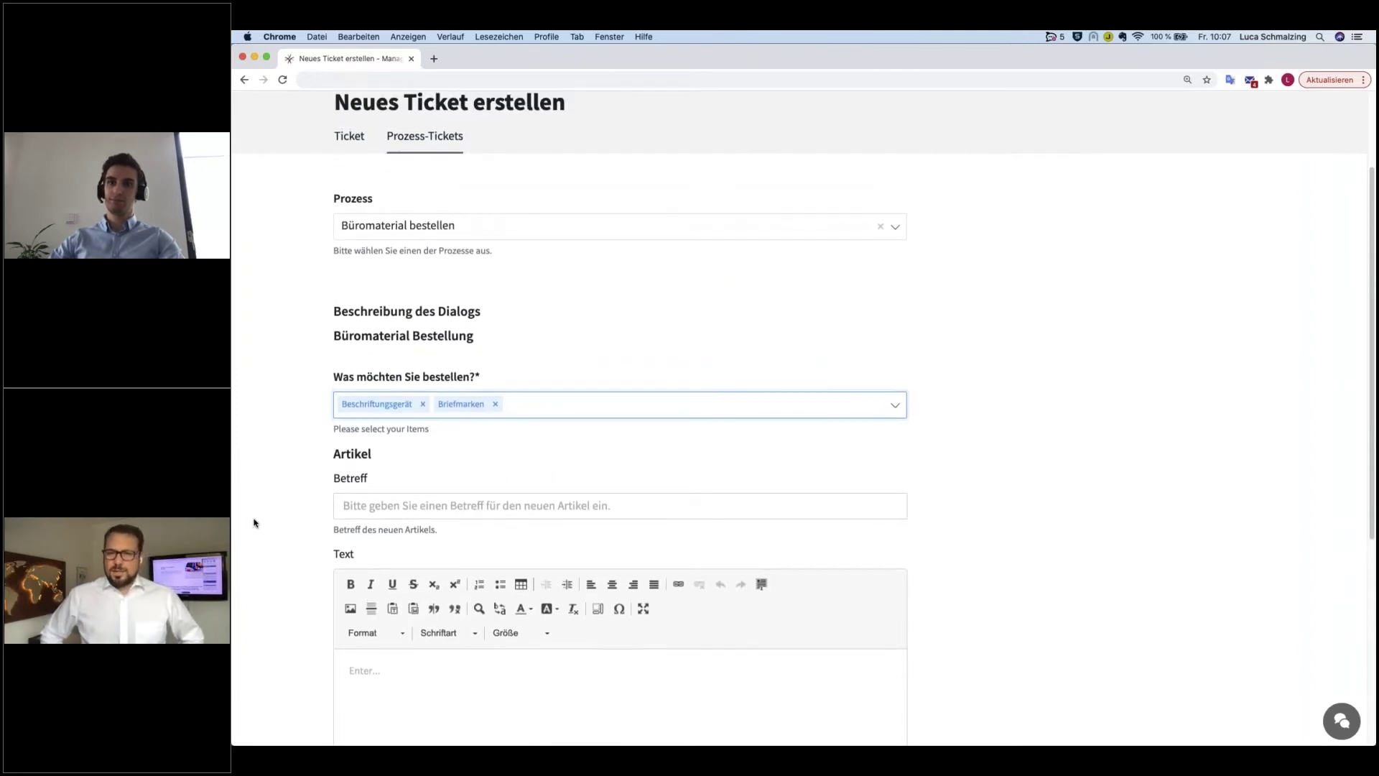
scroll(253, 522, "up", 1)
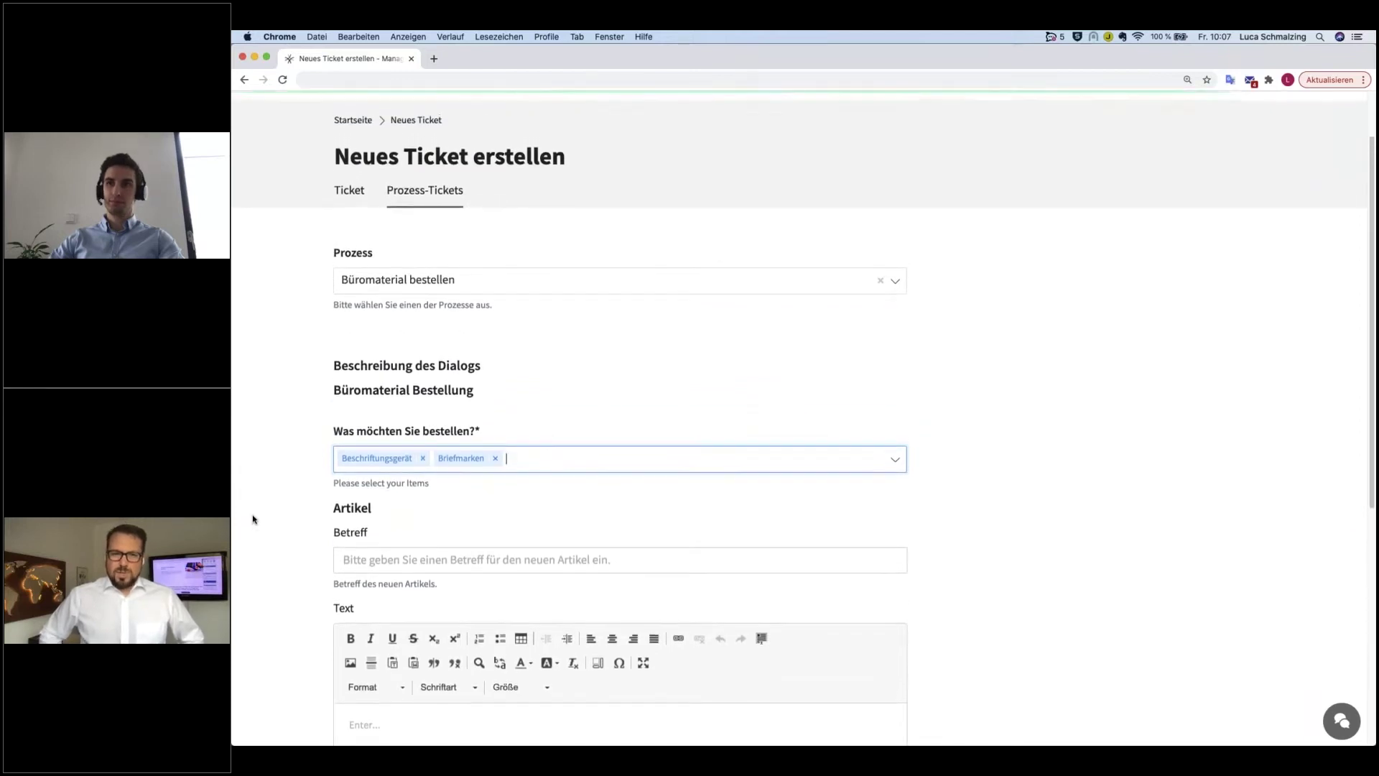
scroll(254, 522, "up", 1)
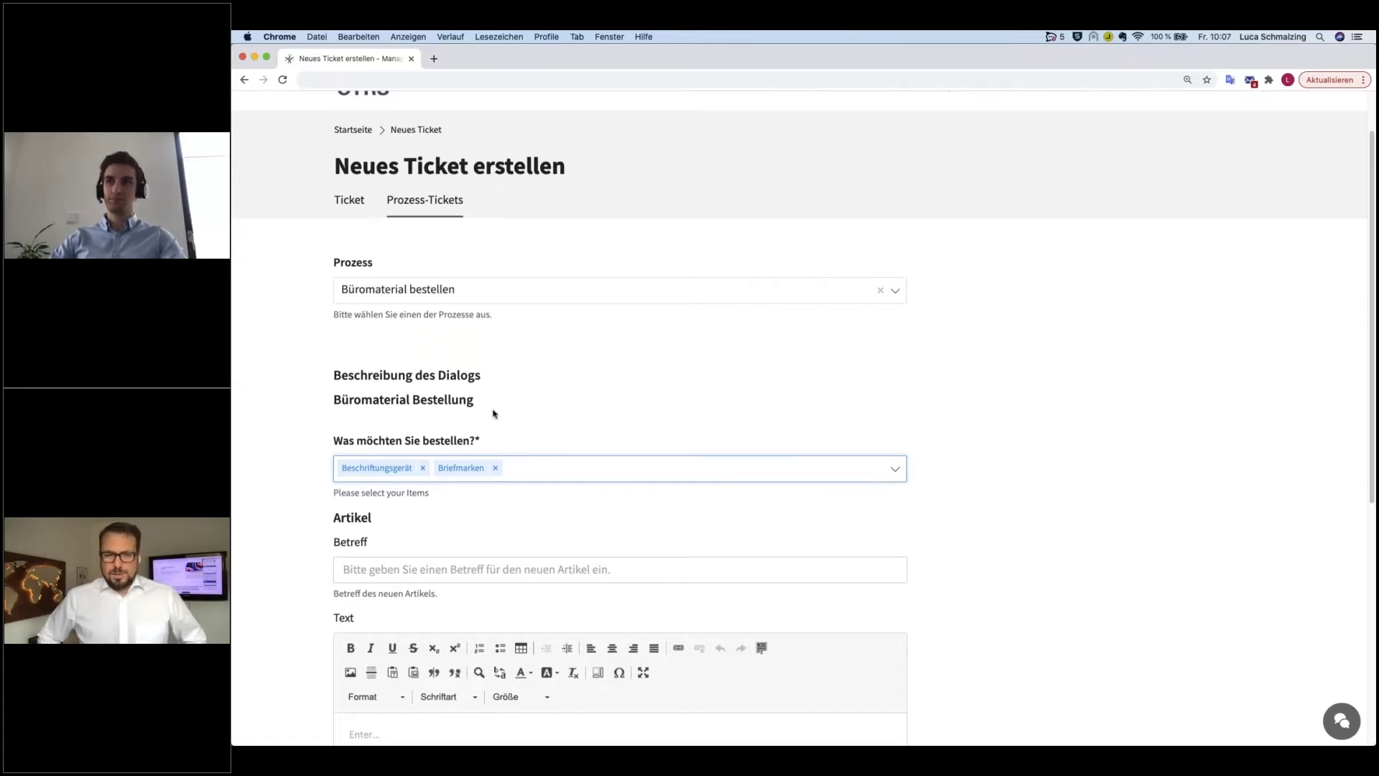
scroll(462, 452, "down", 3)
scroll(459, 457, "down", 1)
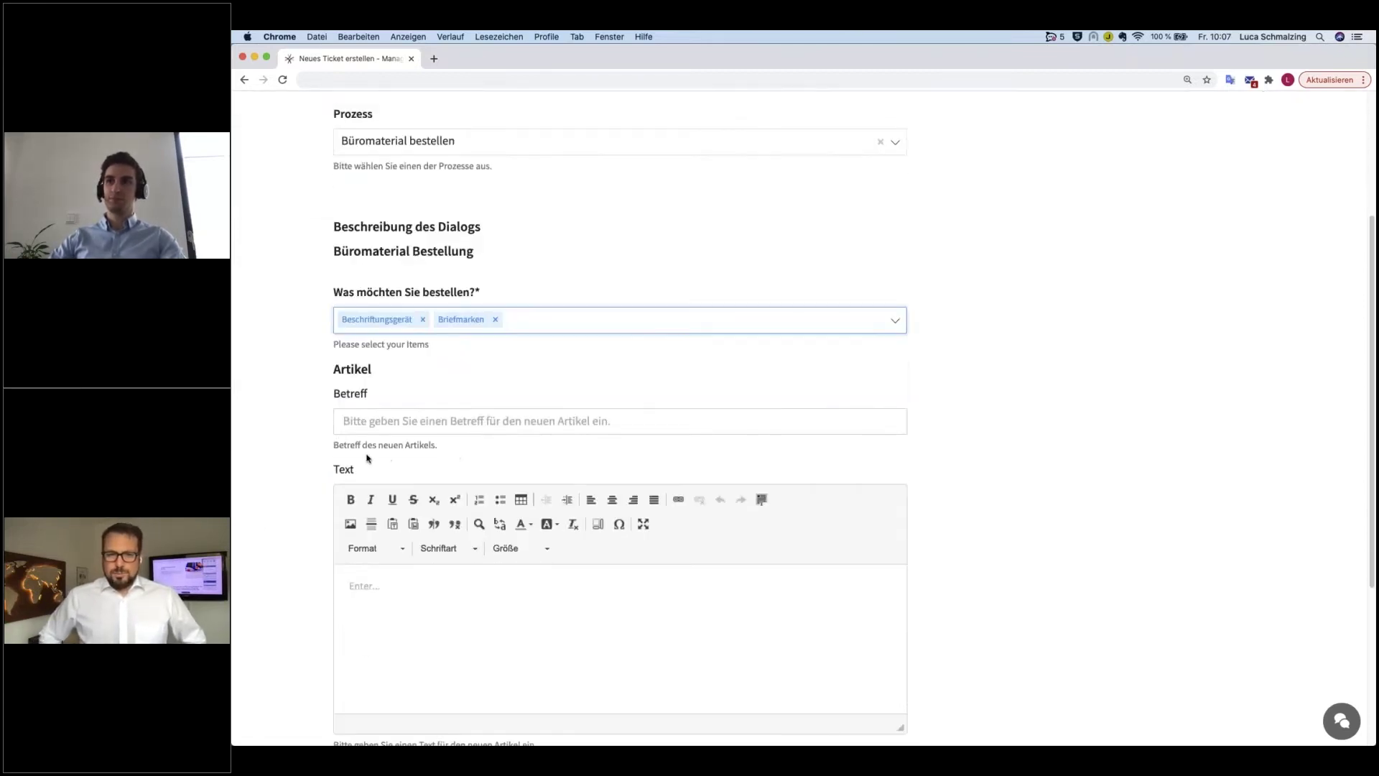
left_click(385, 423)
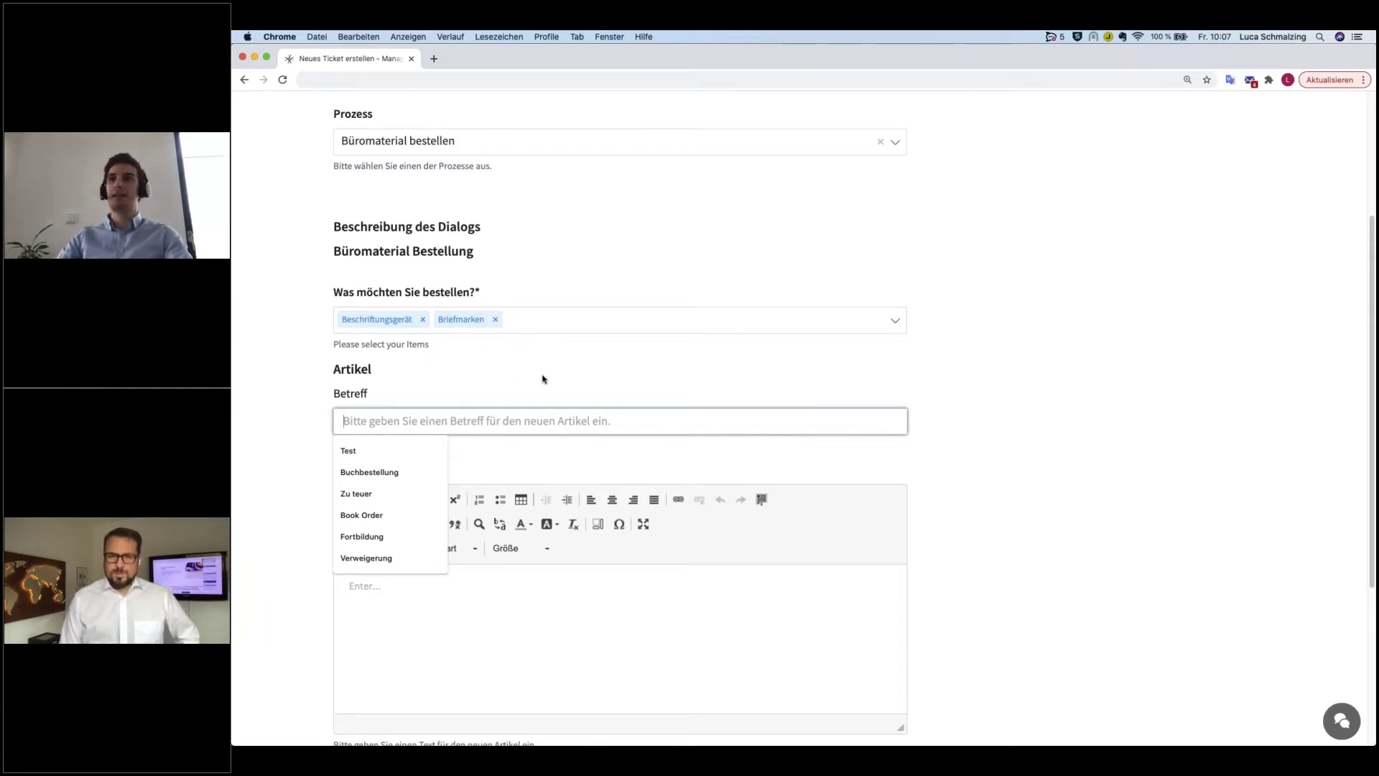
left_click(960, 441)
- Submit the office-material order without a subject or text
scroll(951, 455, "down", 5)
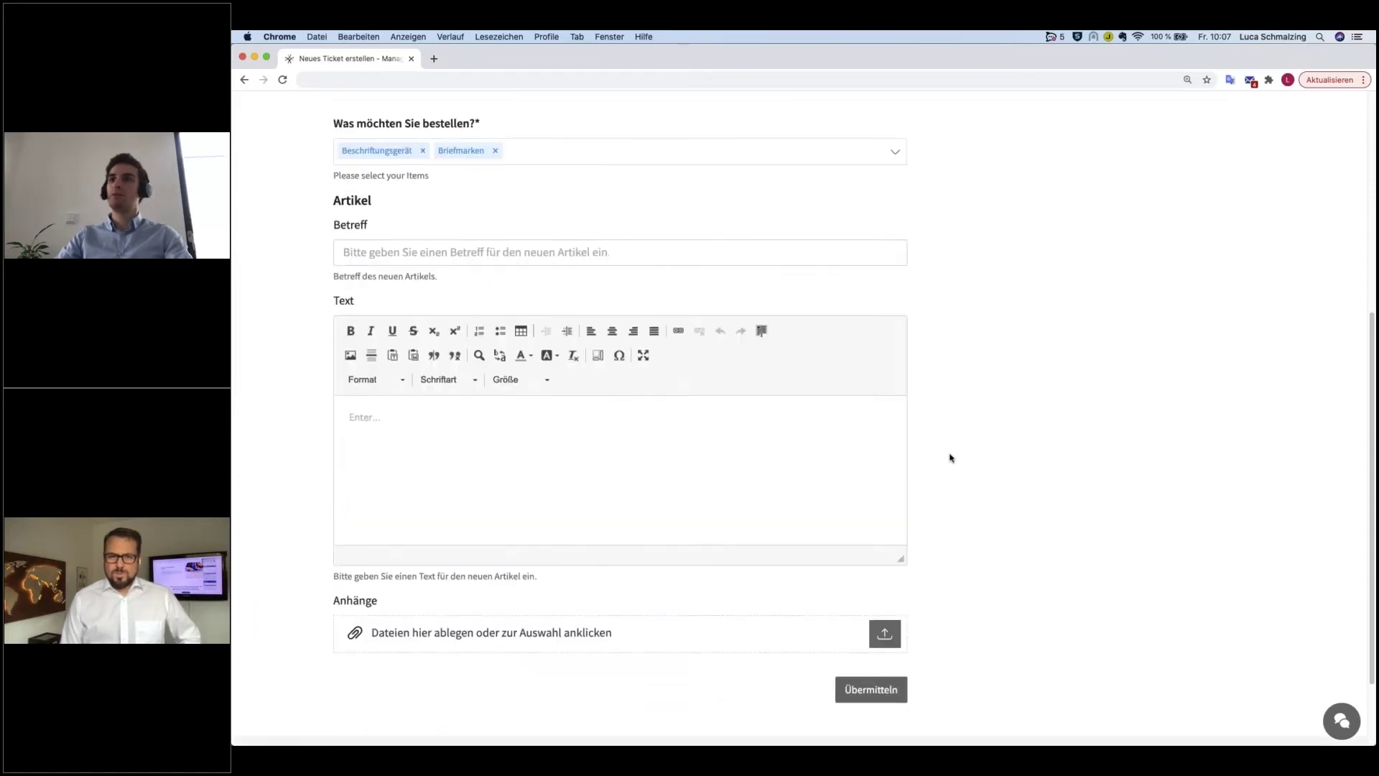
scroll(926, 517, "down", 1)
left_click(855, 675)
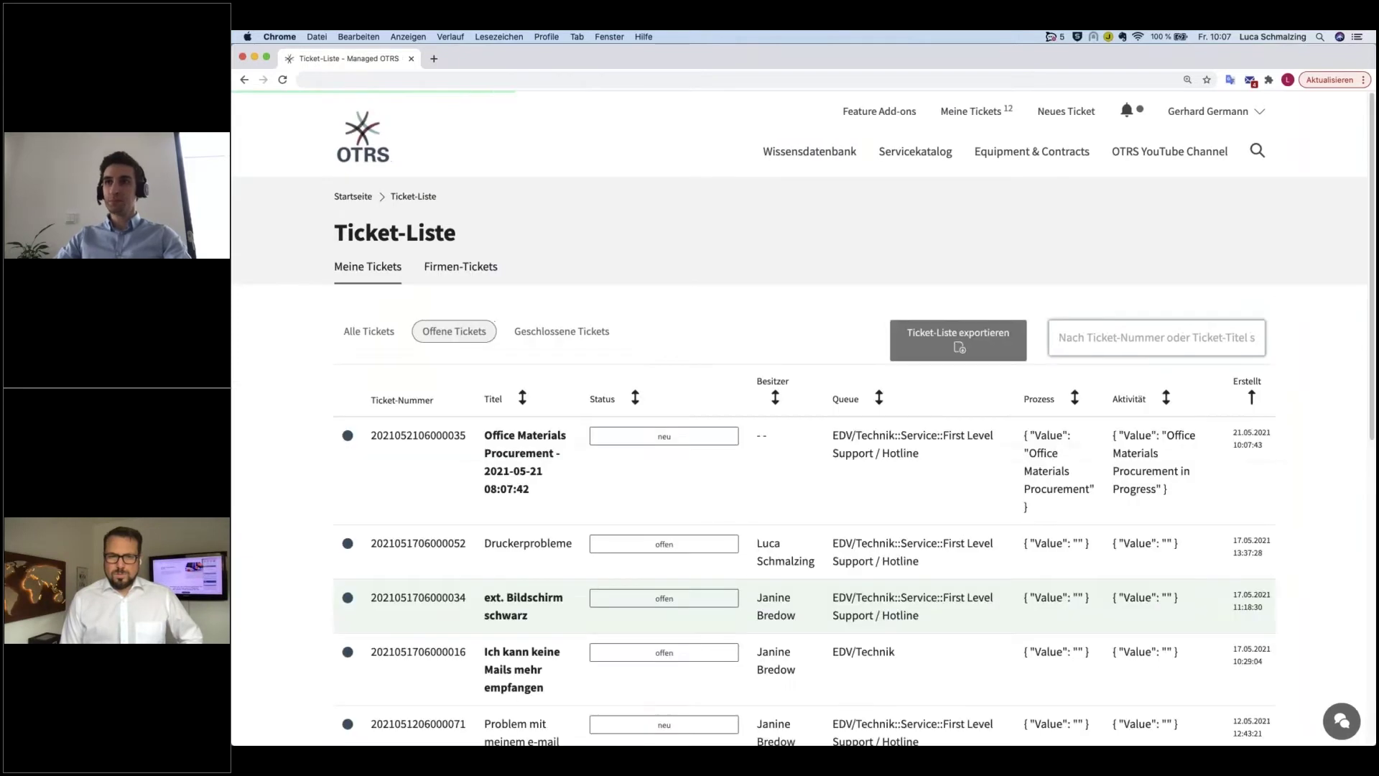
- Open the new Office Materials Procurement ticket from the ticket list and examine its details
left_click(530, 464)
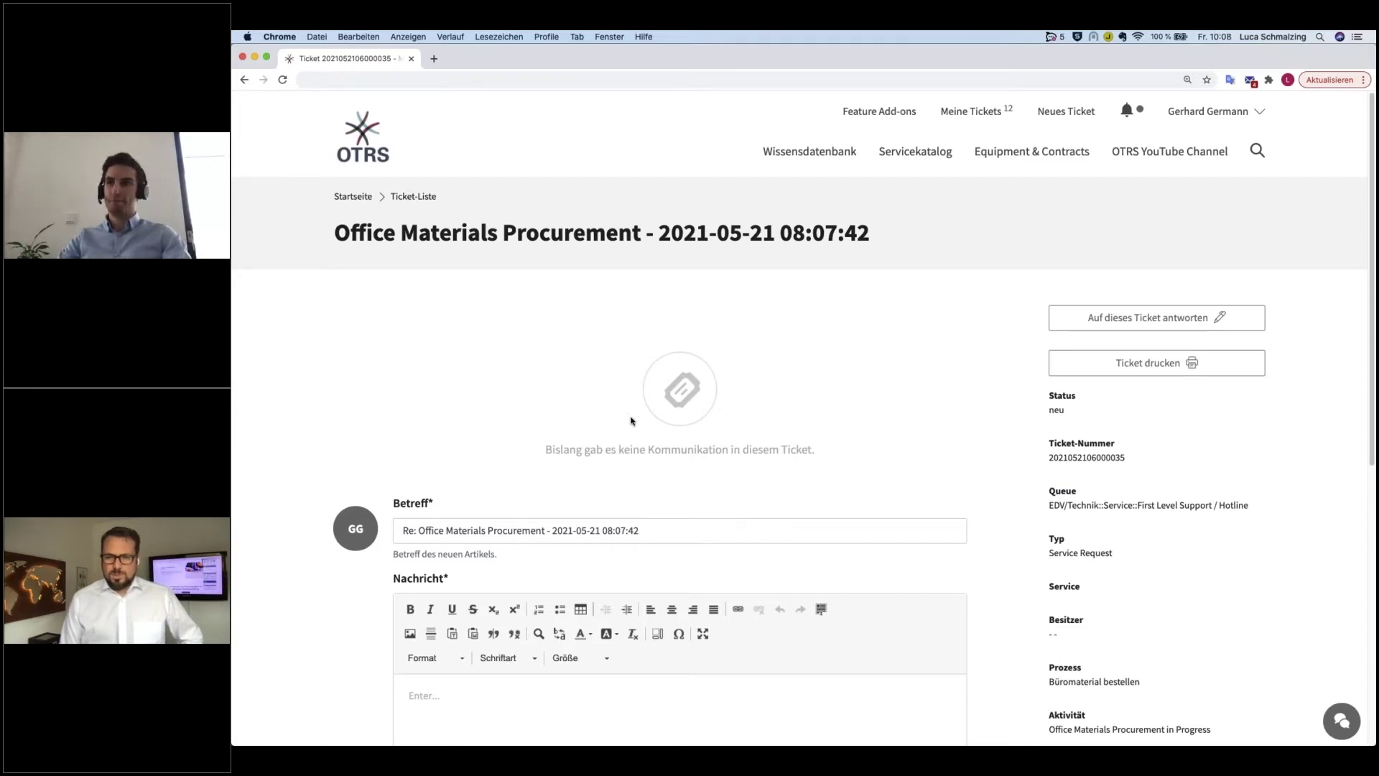
scroll(736, 443, "down", 1)
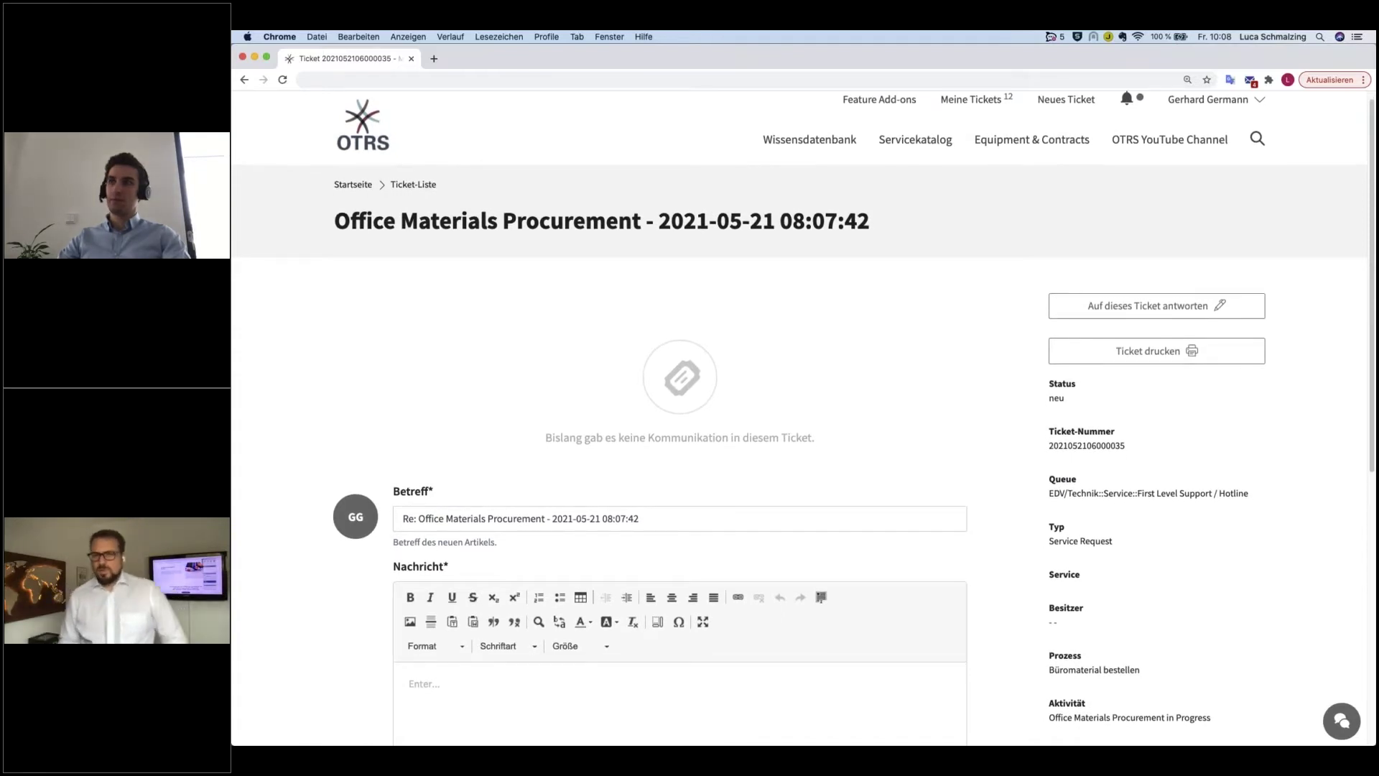
scroll(858, 314, "up", 1)
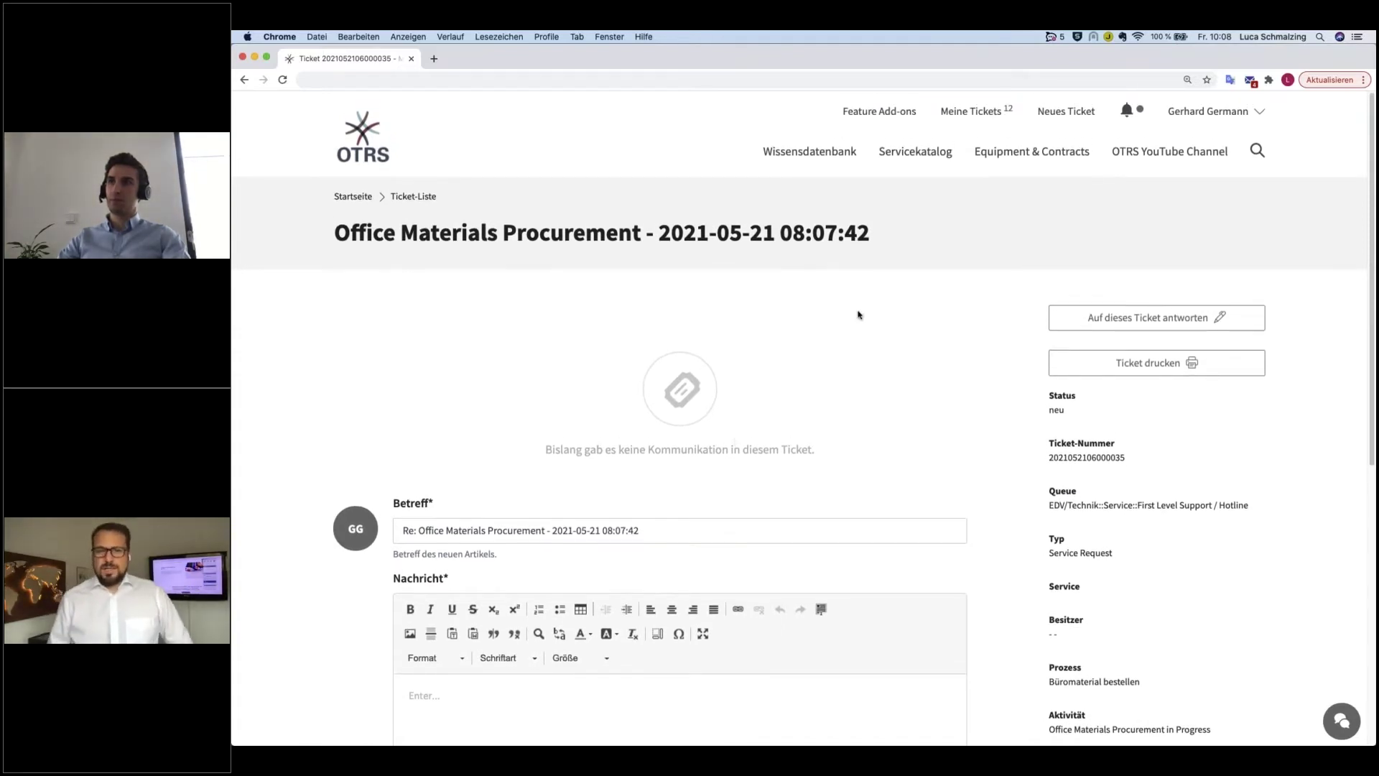
- Open the new ticket page and view the list of processes available for process tickets
left_click(1066, 111)
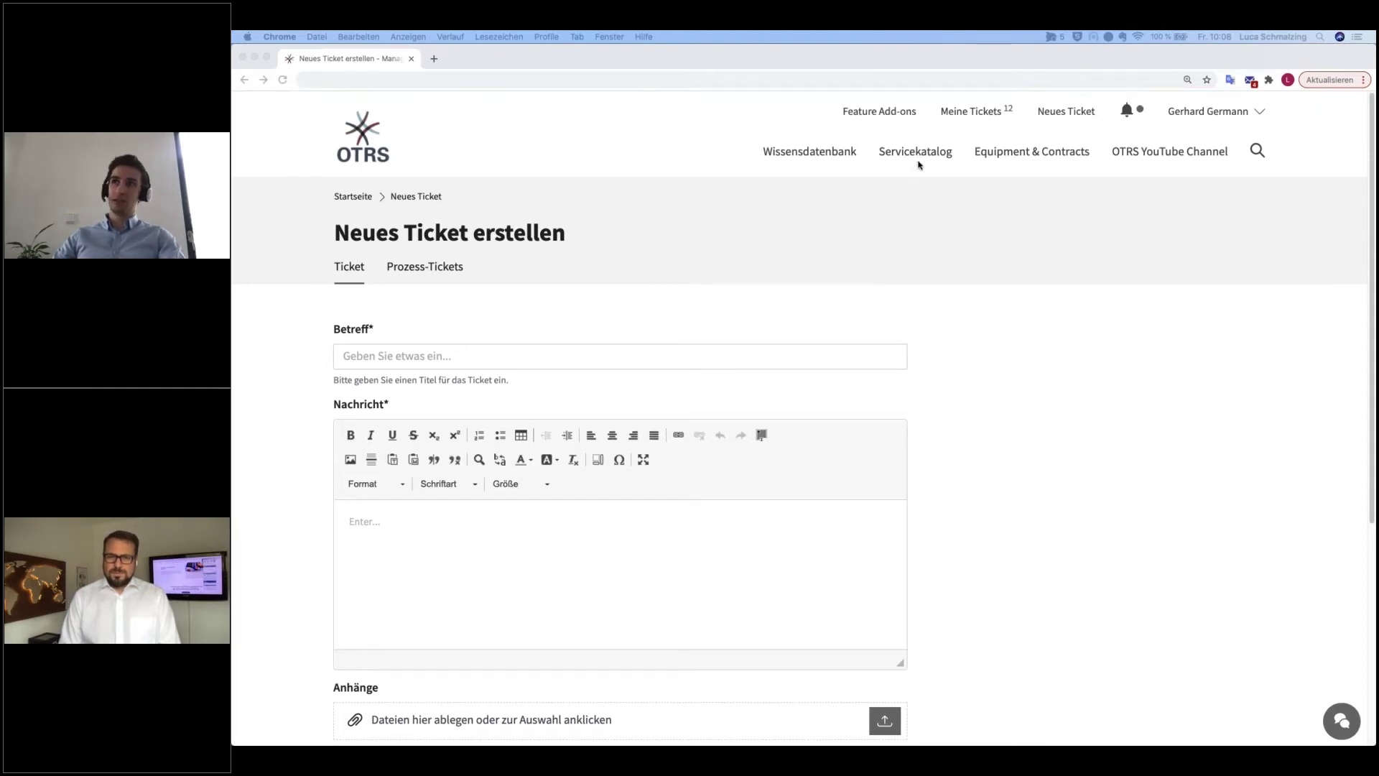
left_click(1058, 116)
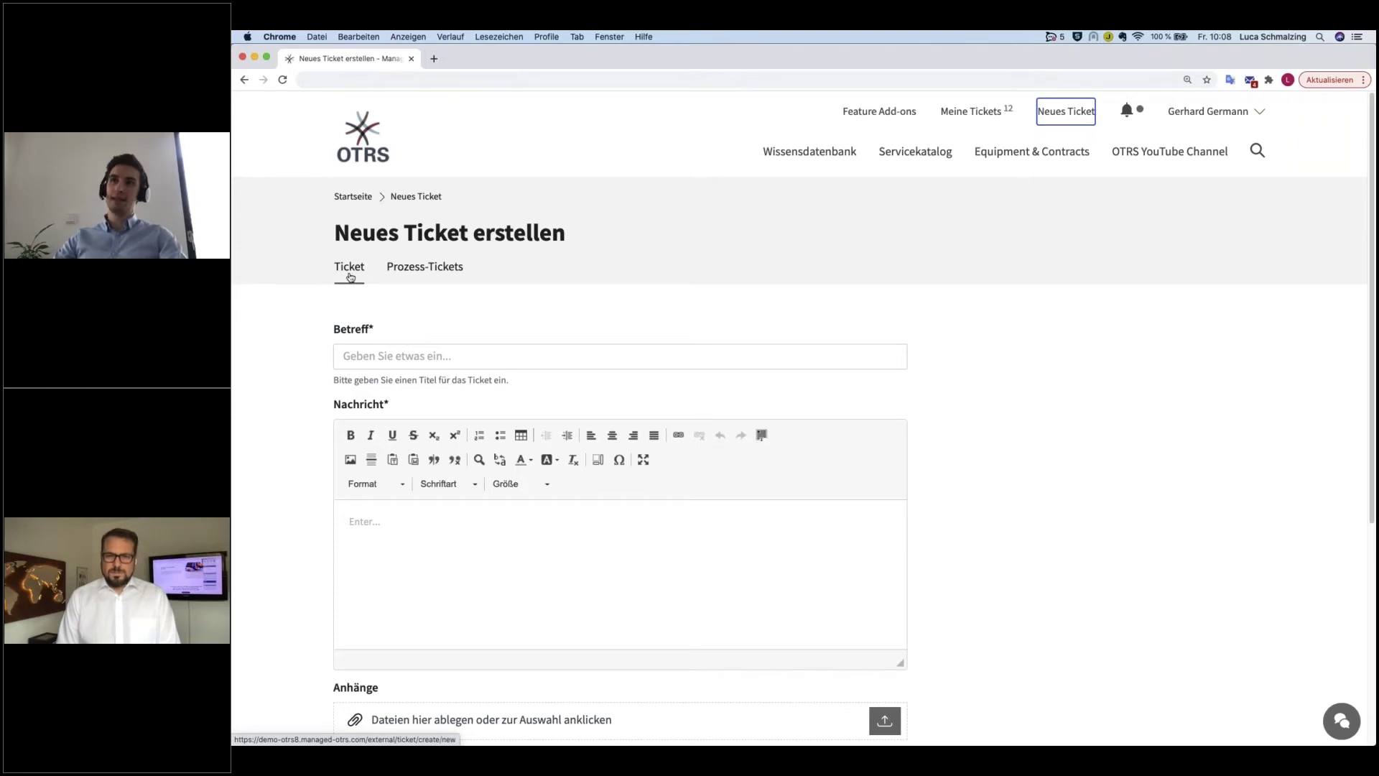
left_click(414, 273)
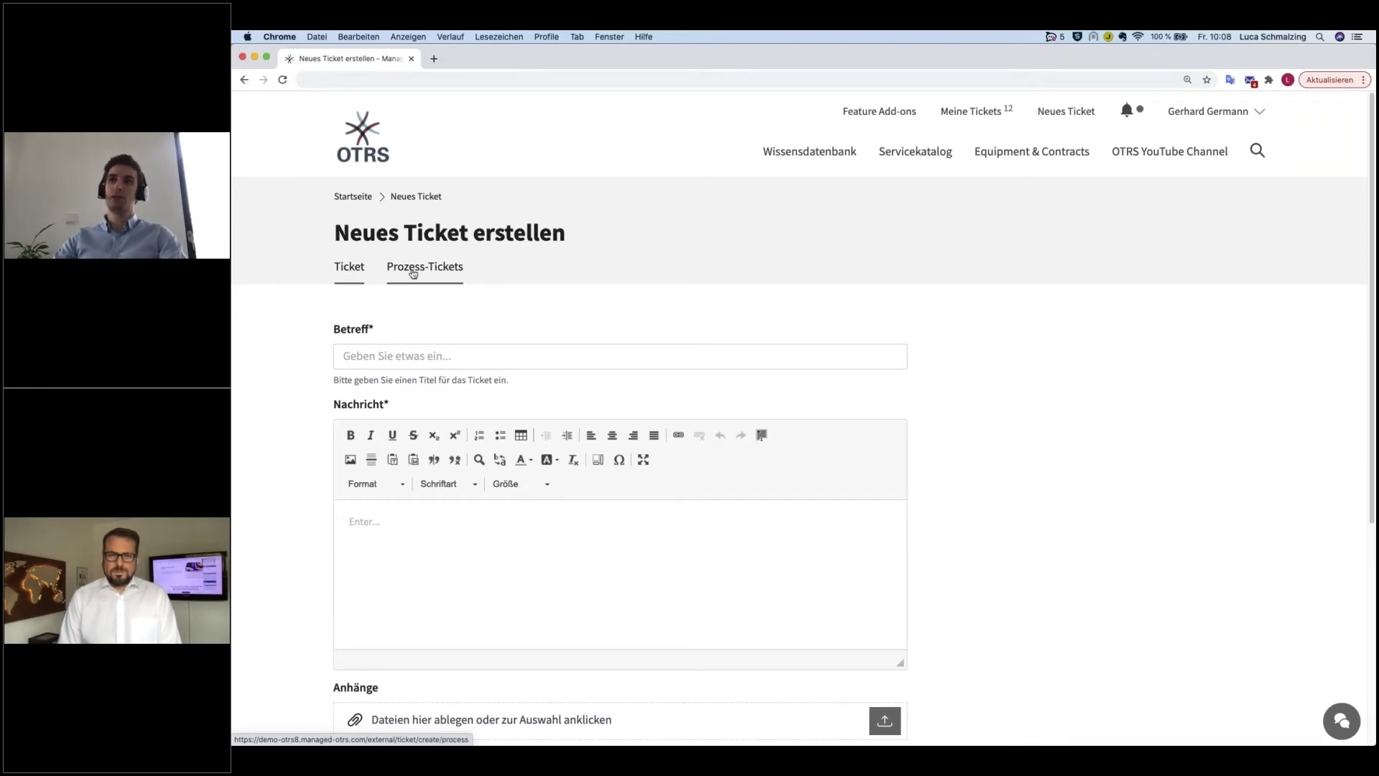
left_click(398, 357)
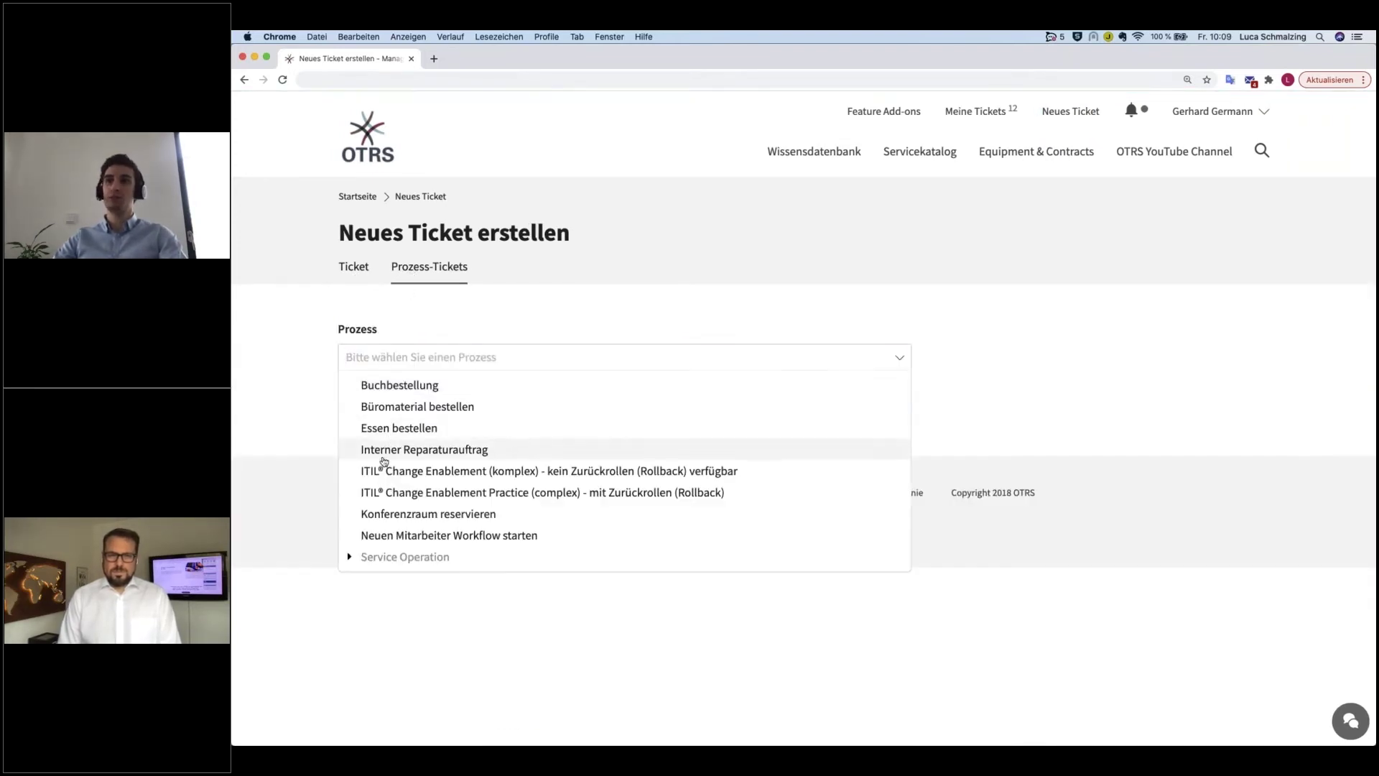
- Switch to the standard ticket form and enter Netzwerk as the subject
left_click(355, 282)
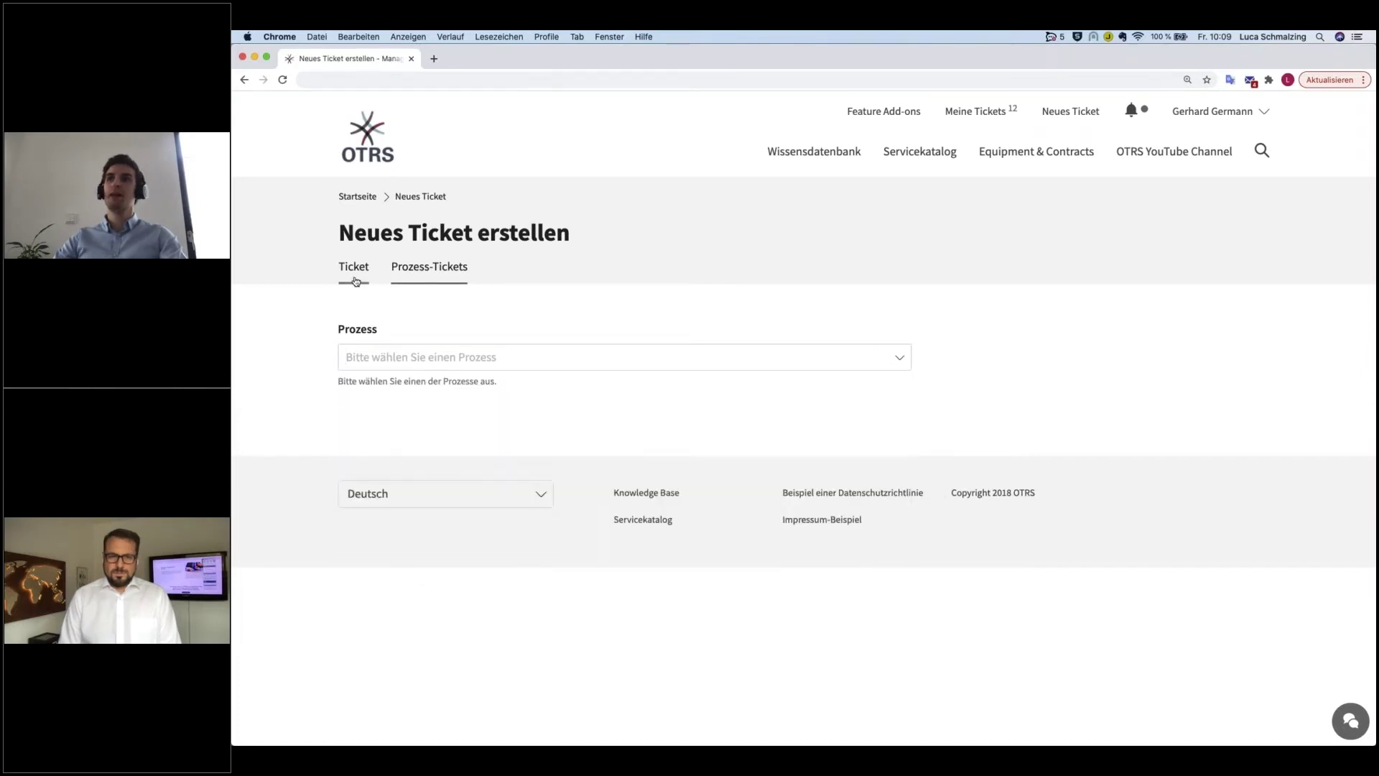
scroll(307, 410, "down", 2)
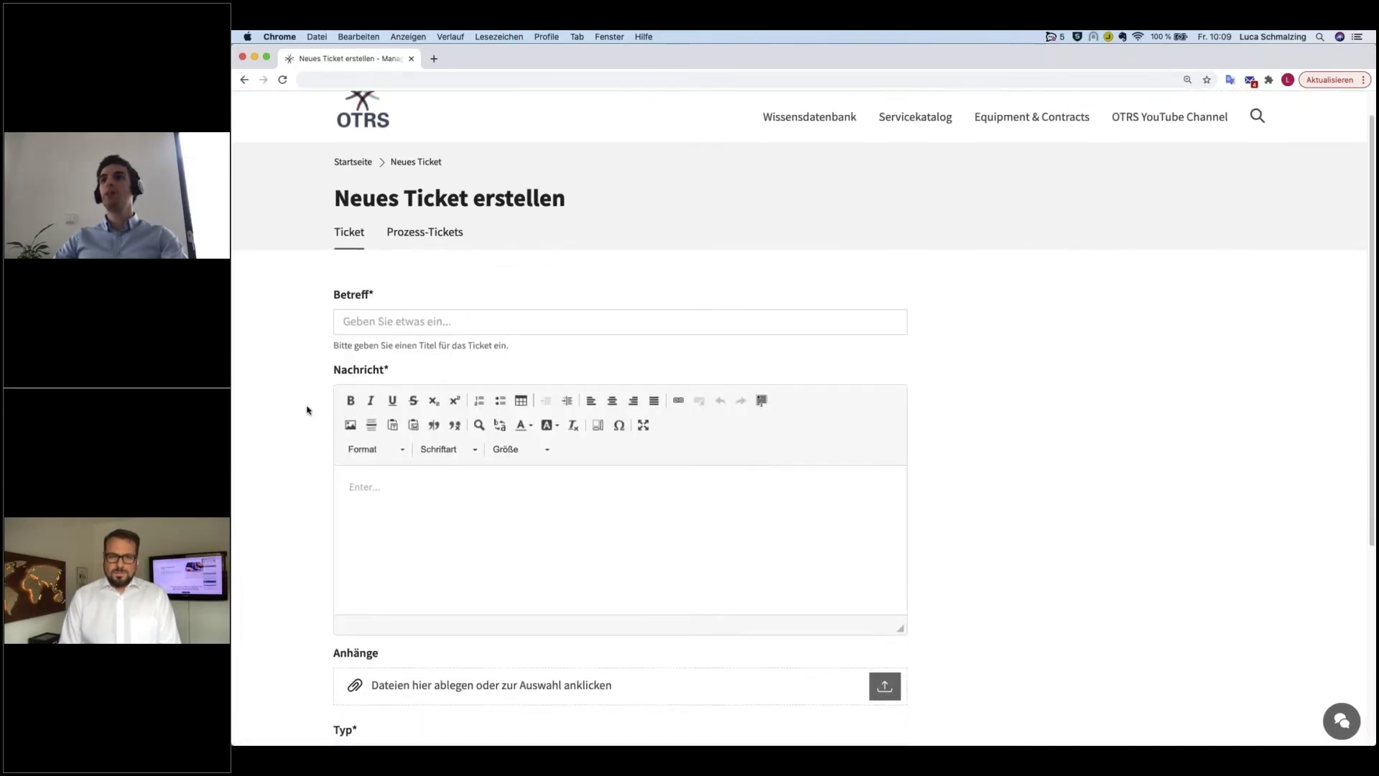
scroll(307, 410, "down", 1)
left_click(432, 313)
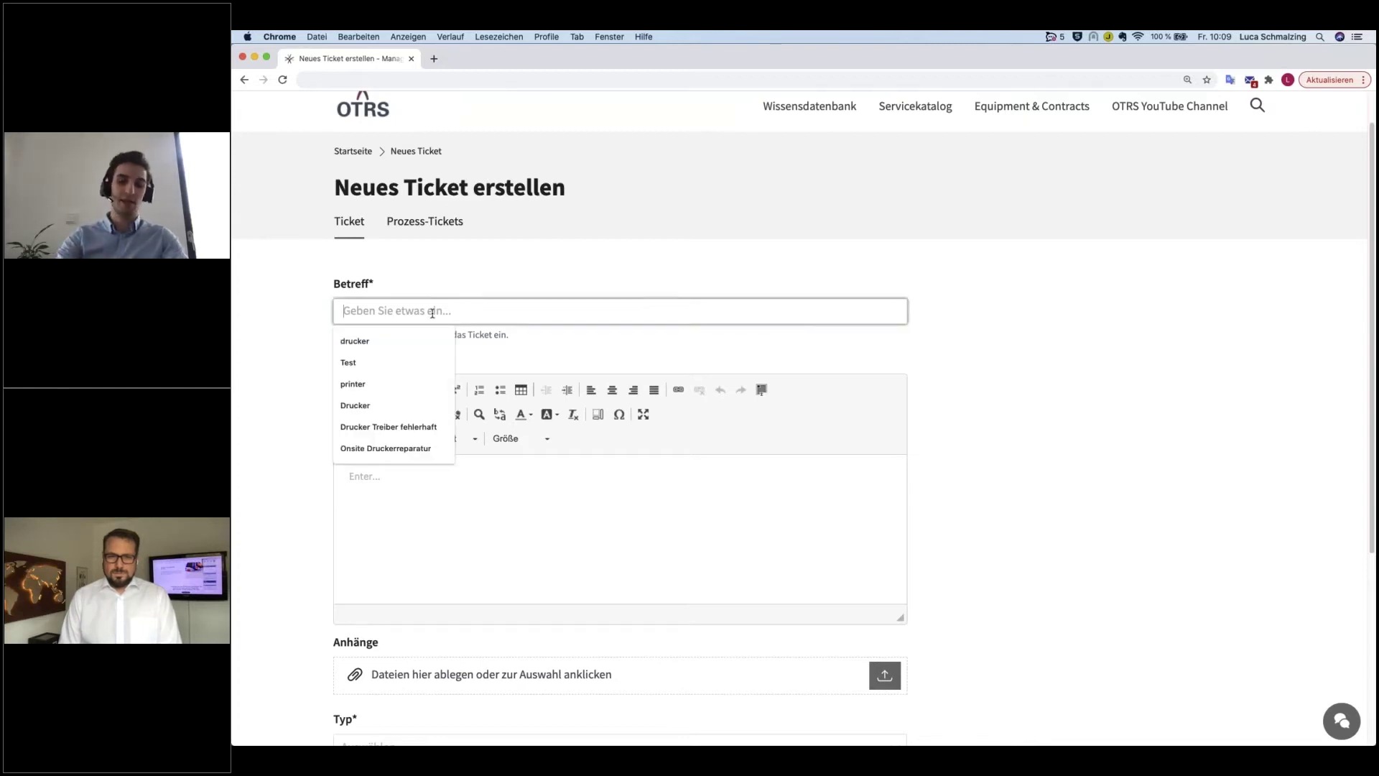
type("Netzwerk")
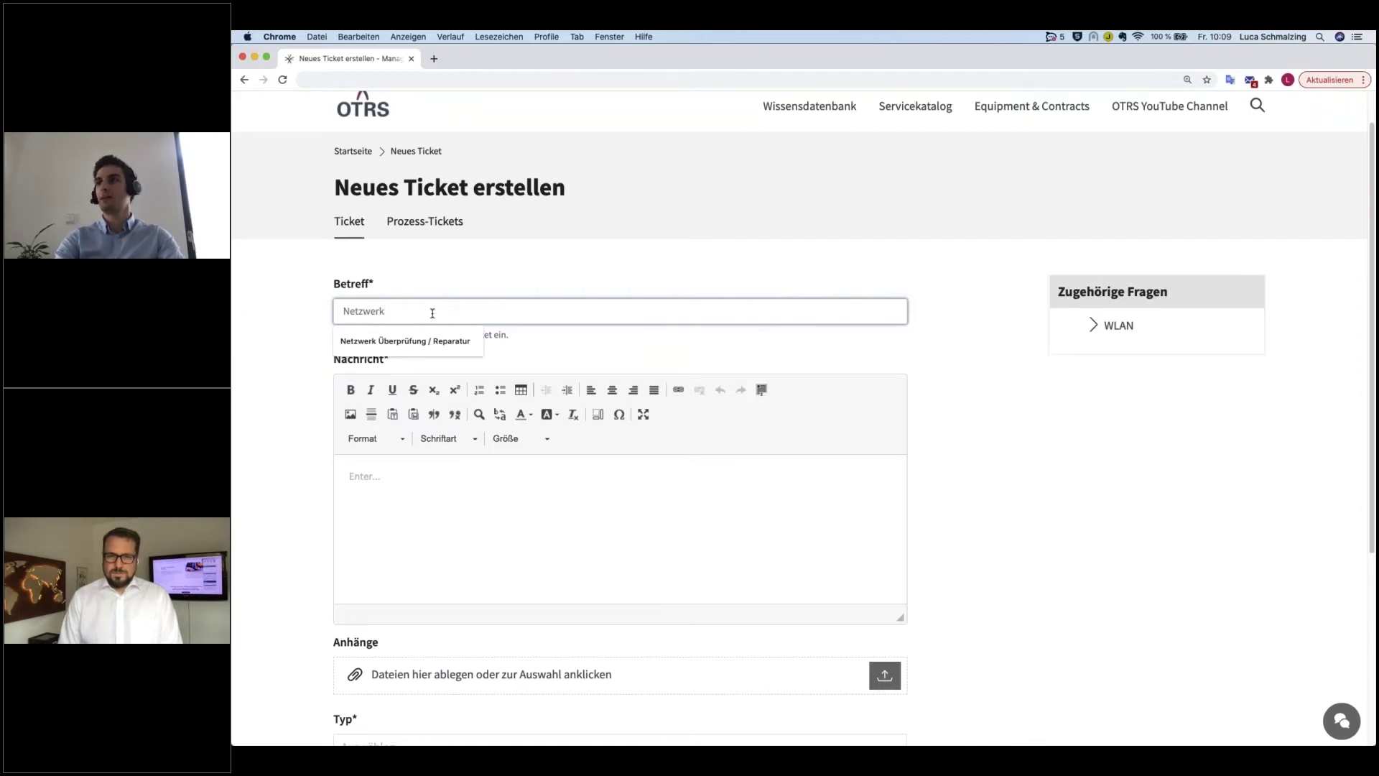
- Try Drucker and Netzwerklaufwerk as alternative ticket subjects to compare the related questions suggested for each
key("super+a")
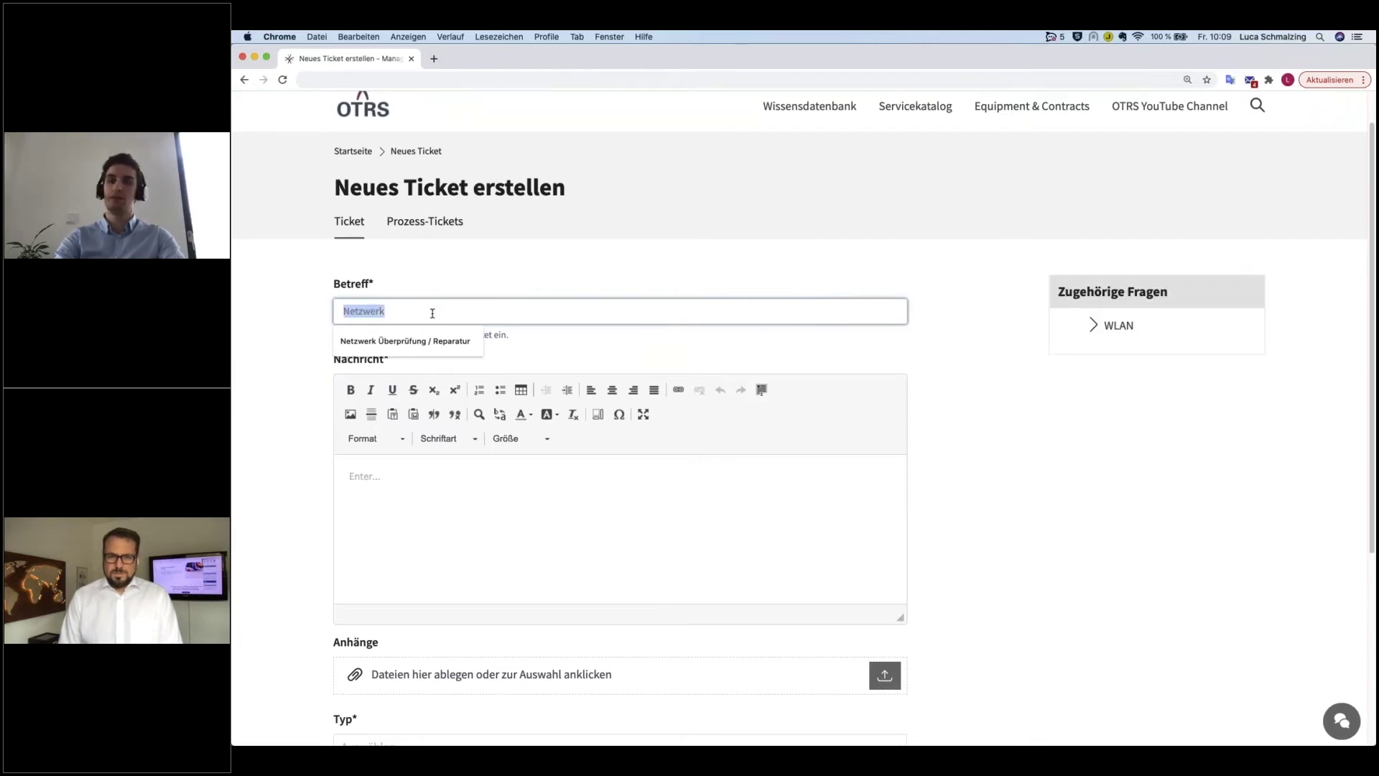
type("Drucker")
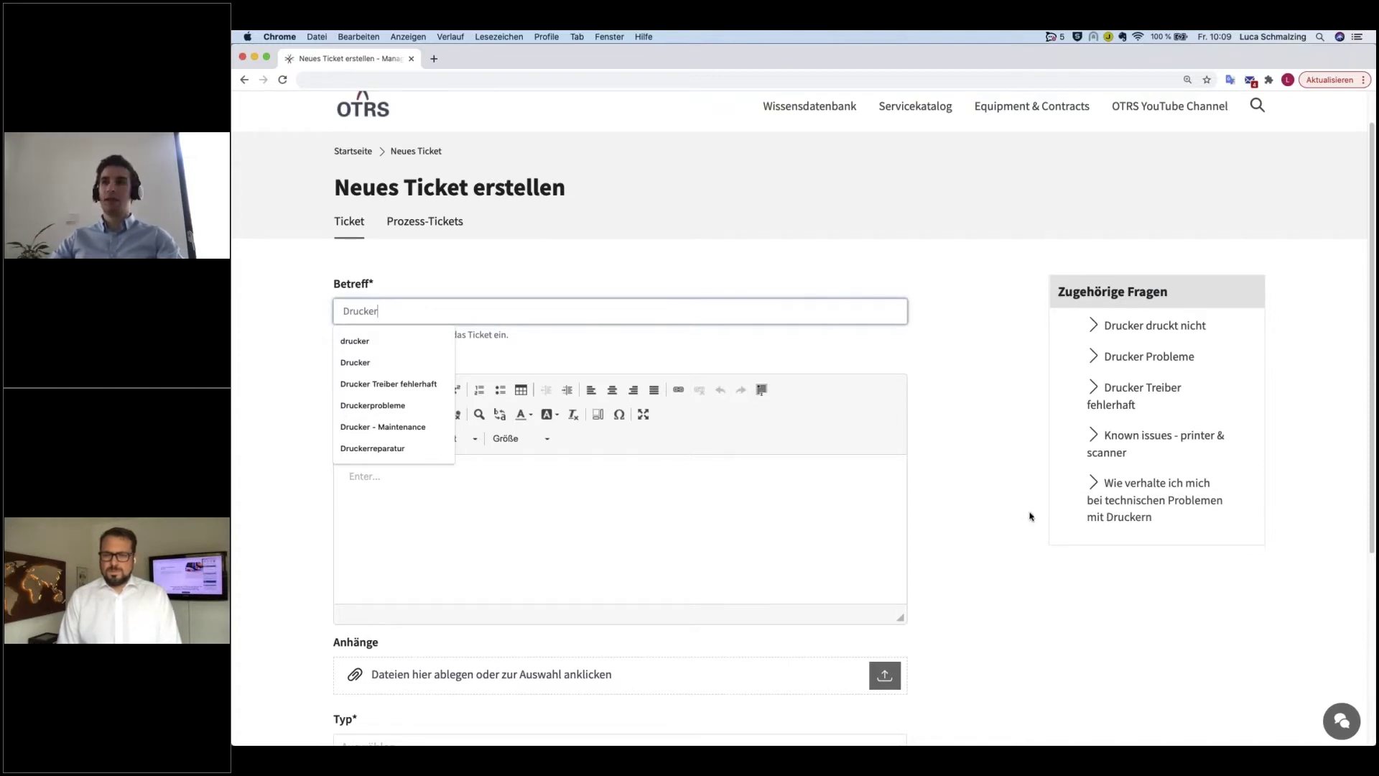
double_click(364, 301)
type("Netzwerk")
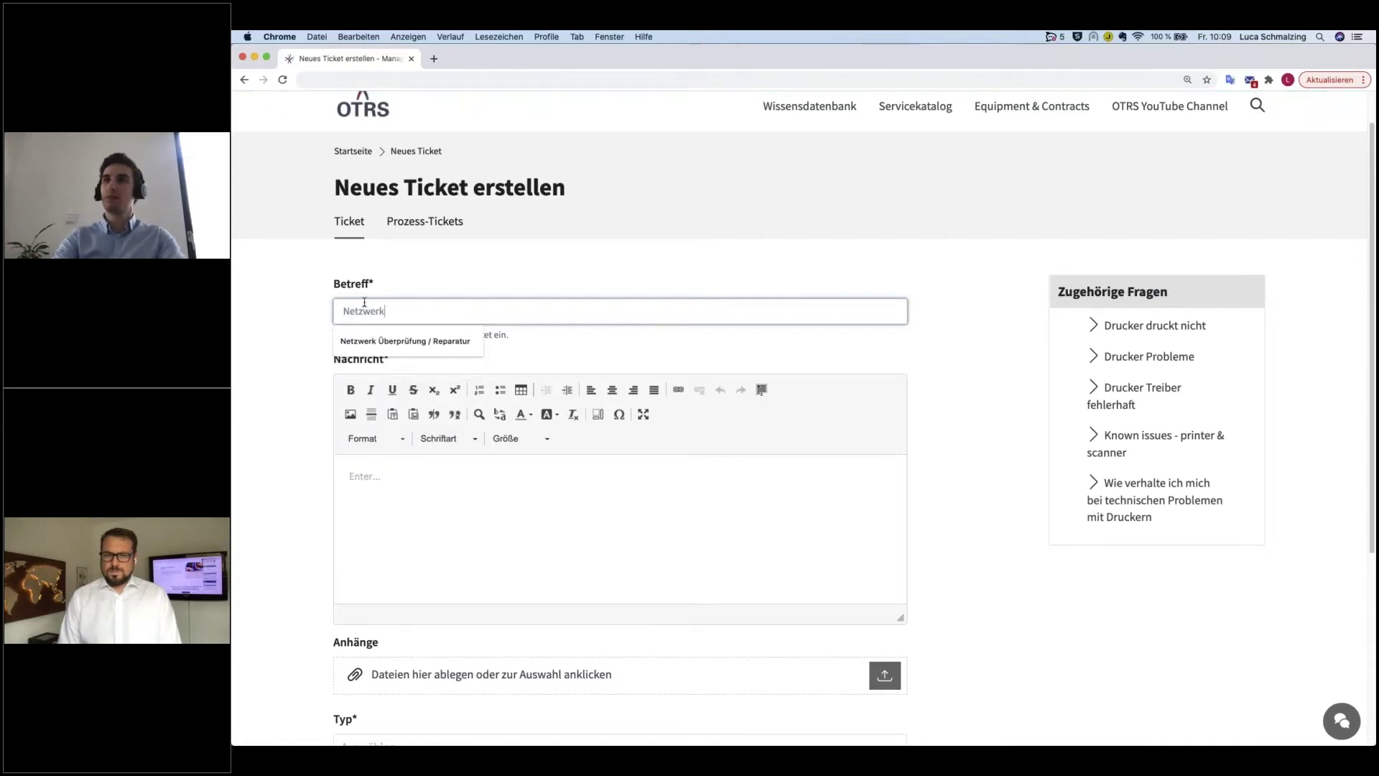
type("laufwerk")
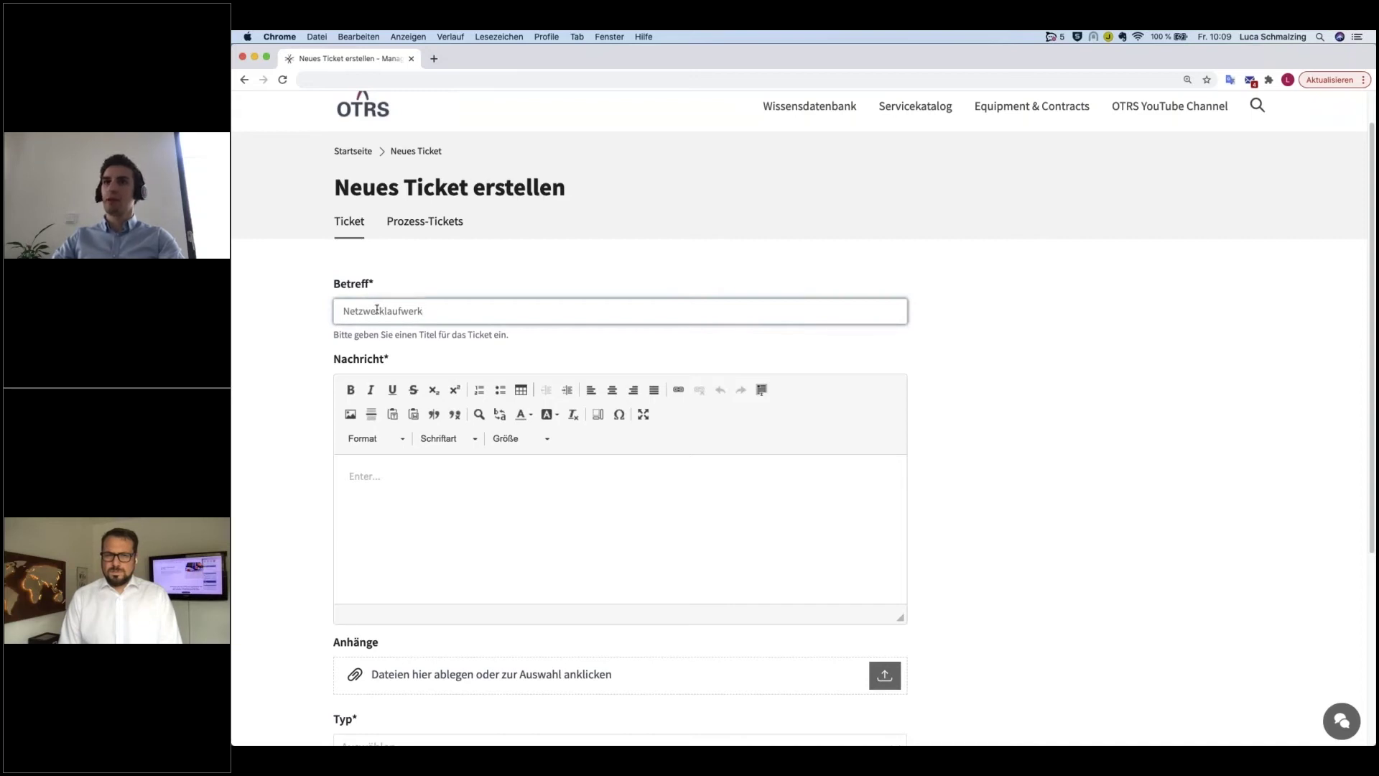
- Replace the ticket subject with Drucker and set the ticket type to Störung/Vorfall
left_click_drag(423, 310, 343, 313)
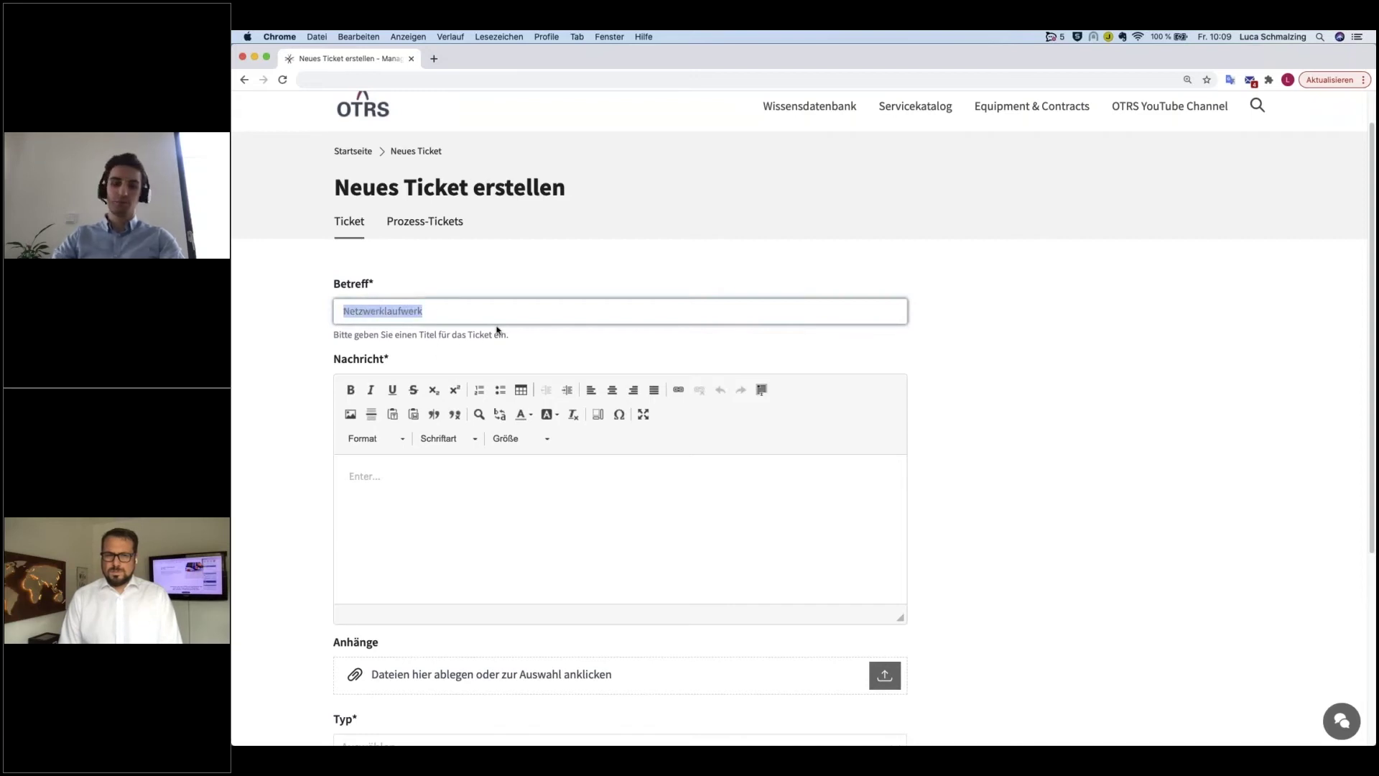
scroll(512, 329, "down", 1)
scroll(512, 329, "down", 5)
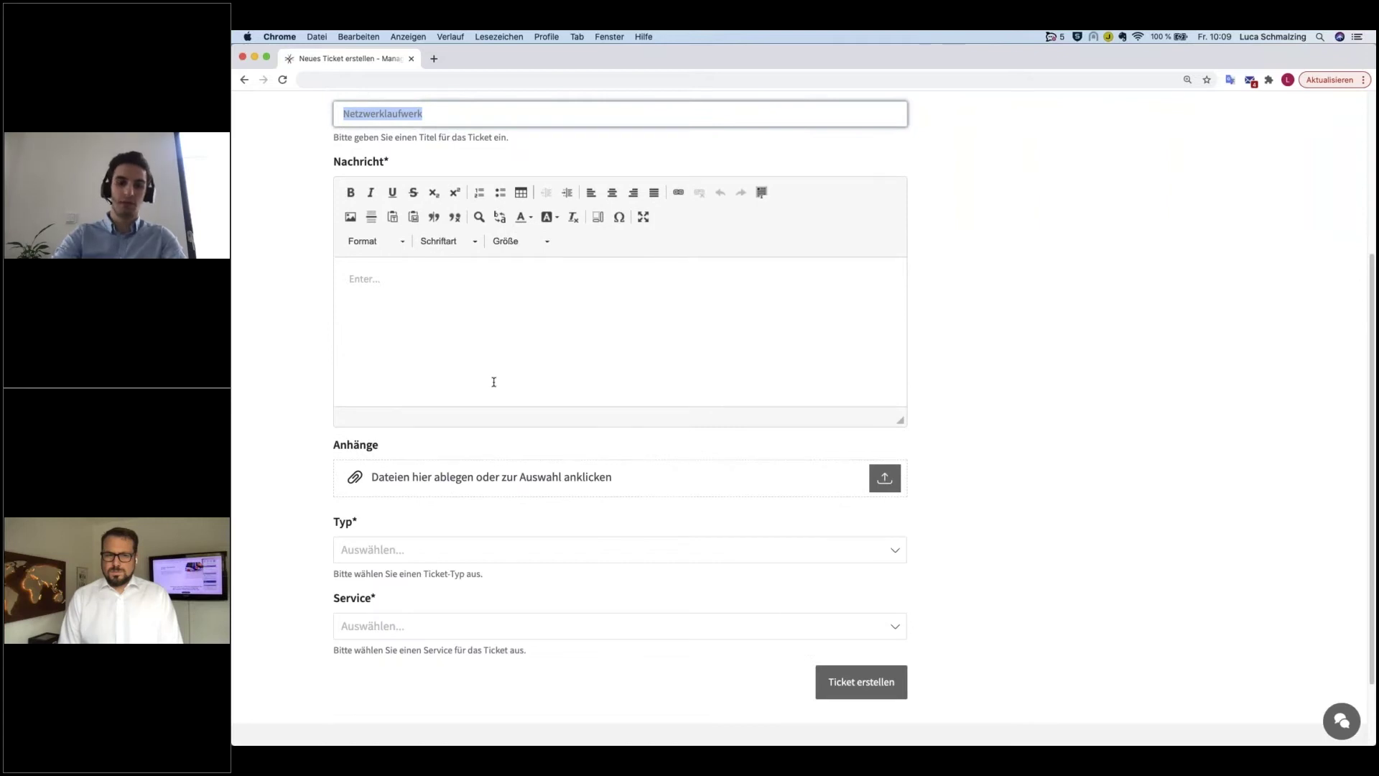
type("Drucker")
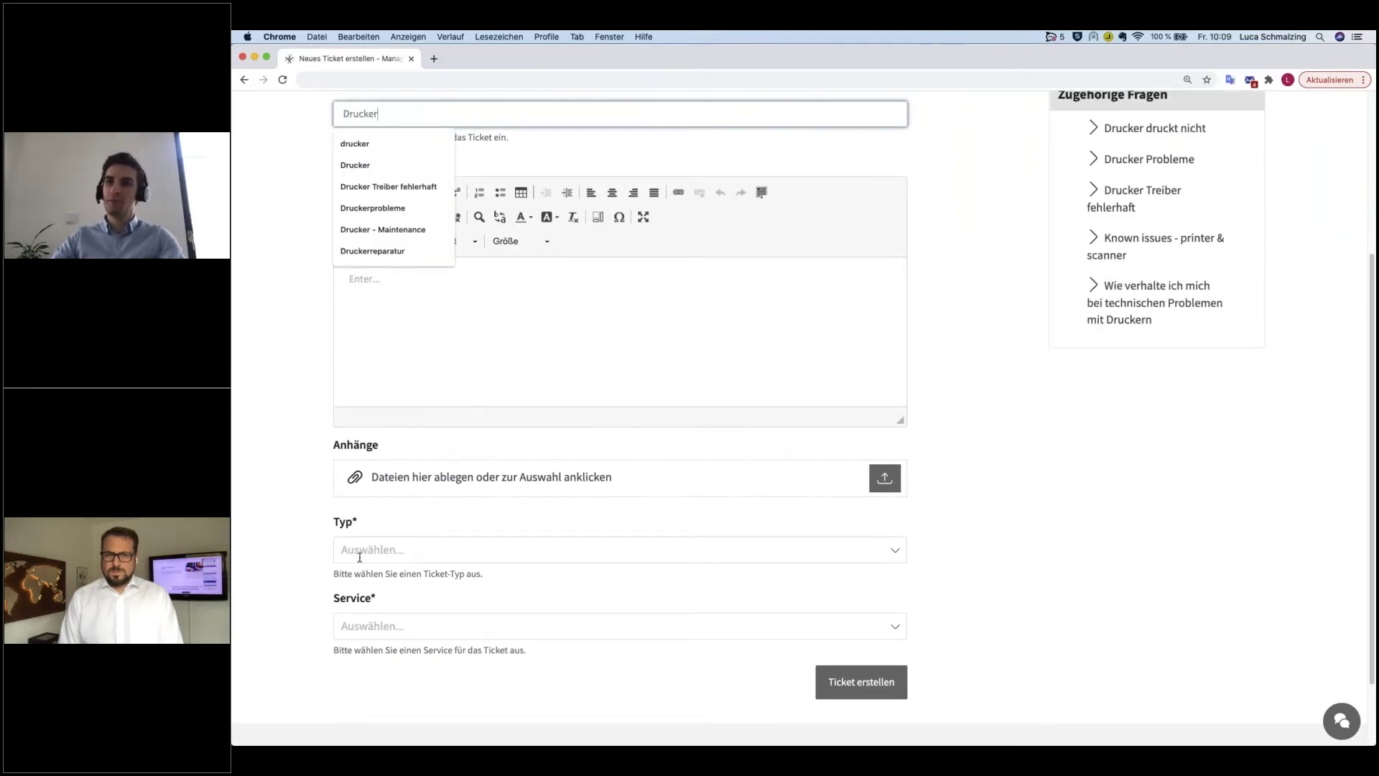
left_click(358, 551)
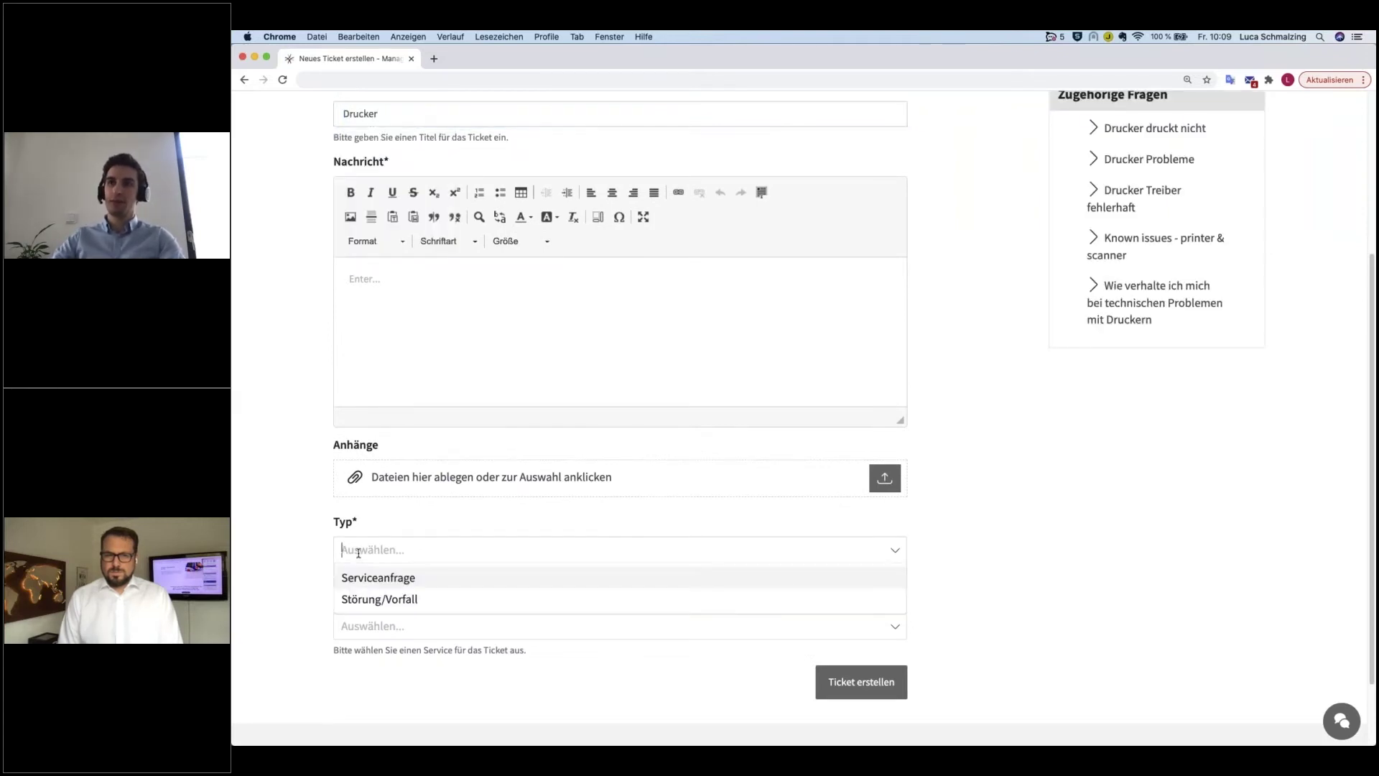
left_click(368, 600)
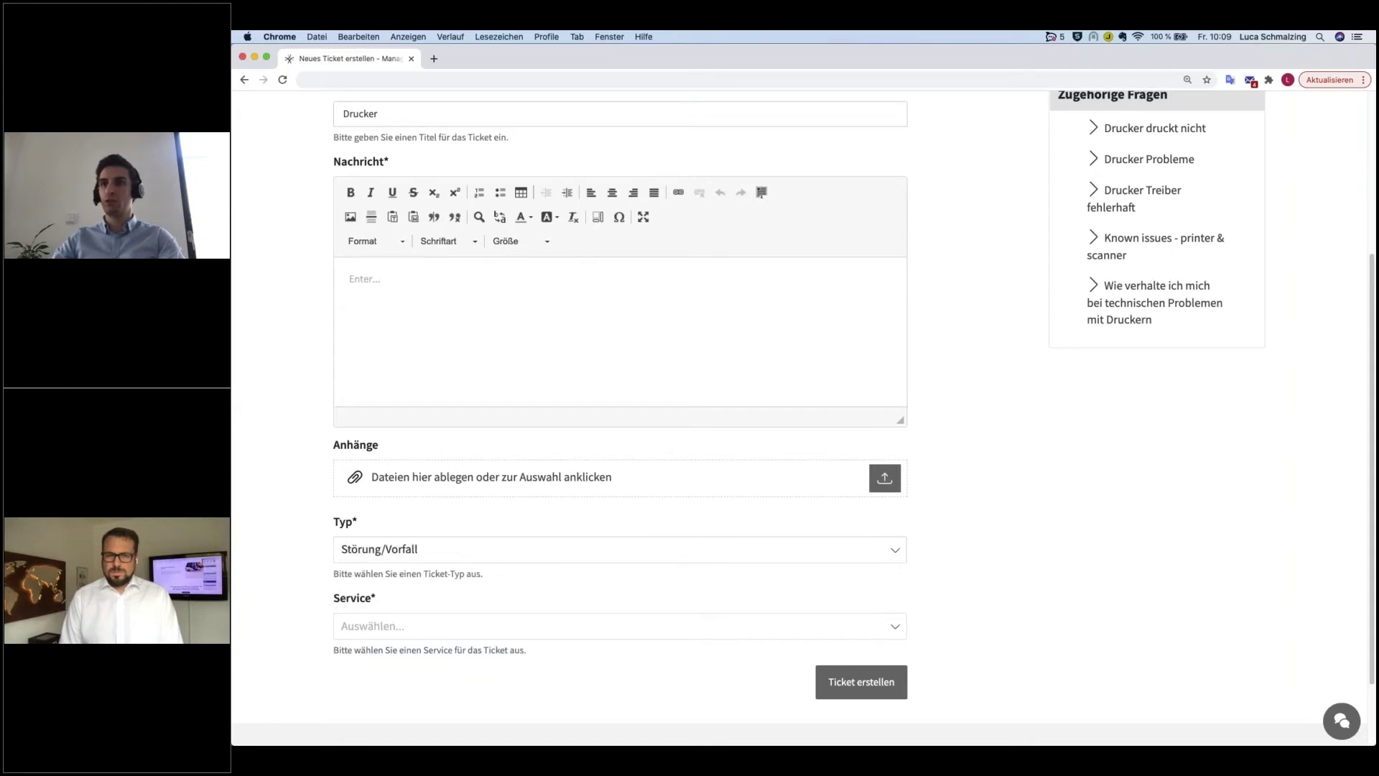
- Set the service to Drucker under Geräte and choose Kyocera 4711 as the affected printer
scroll(387, 610, "down", 1)
left_click(393, 607)
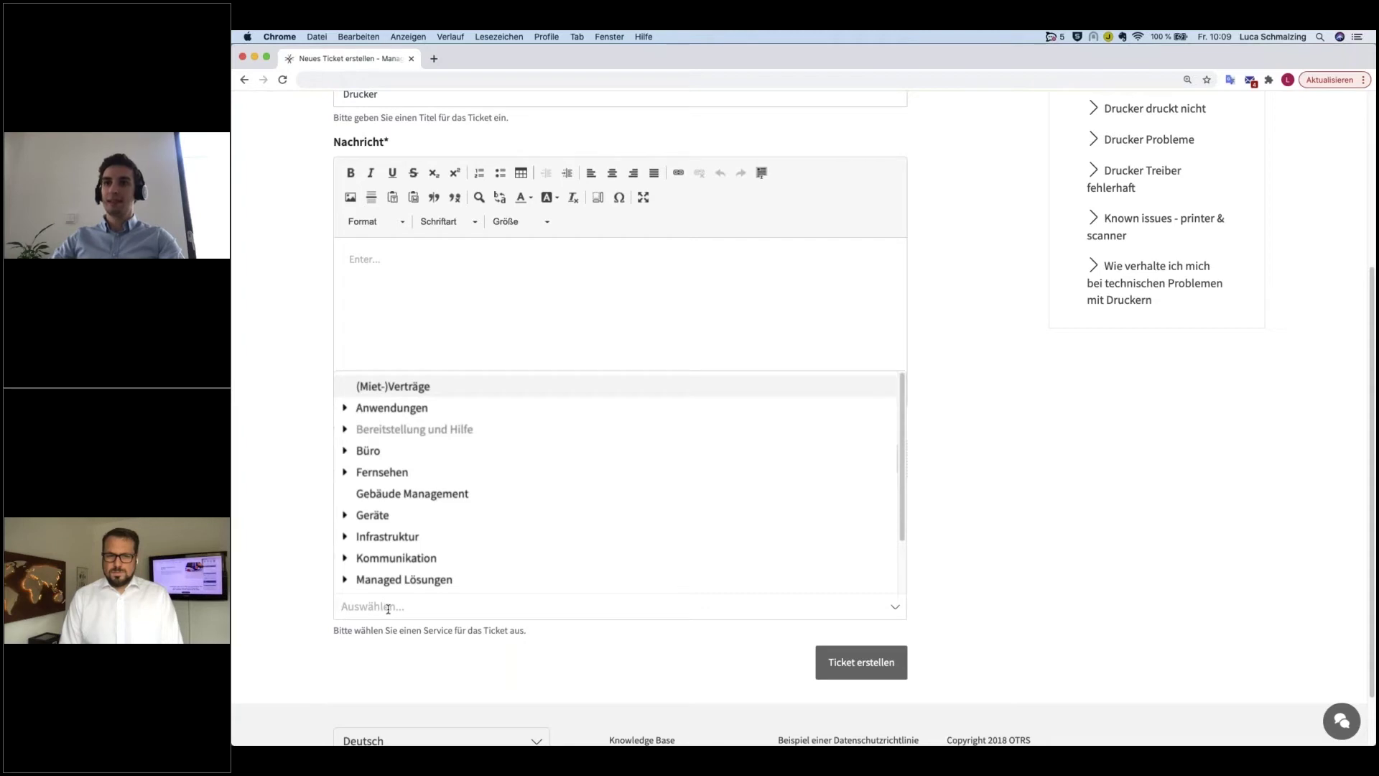
type("drucker")
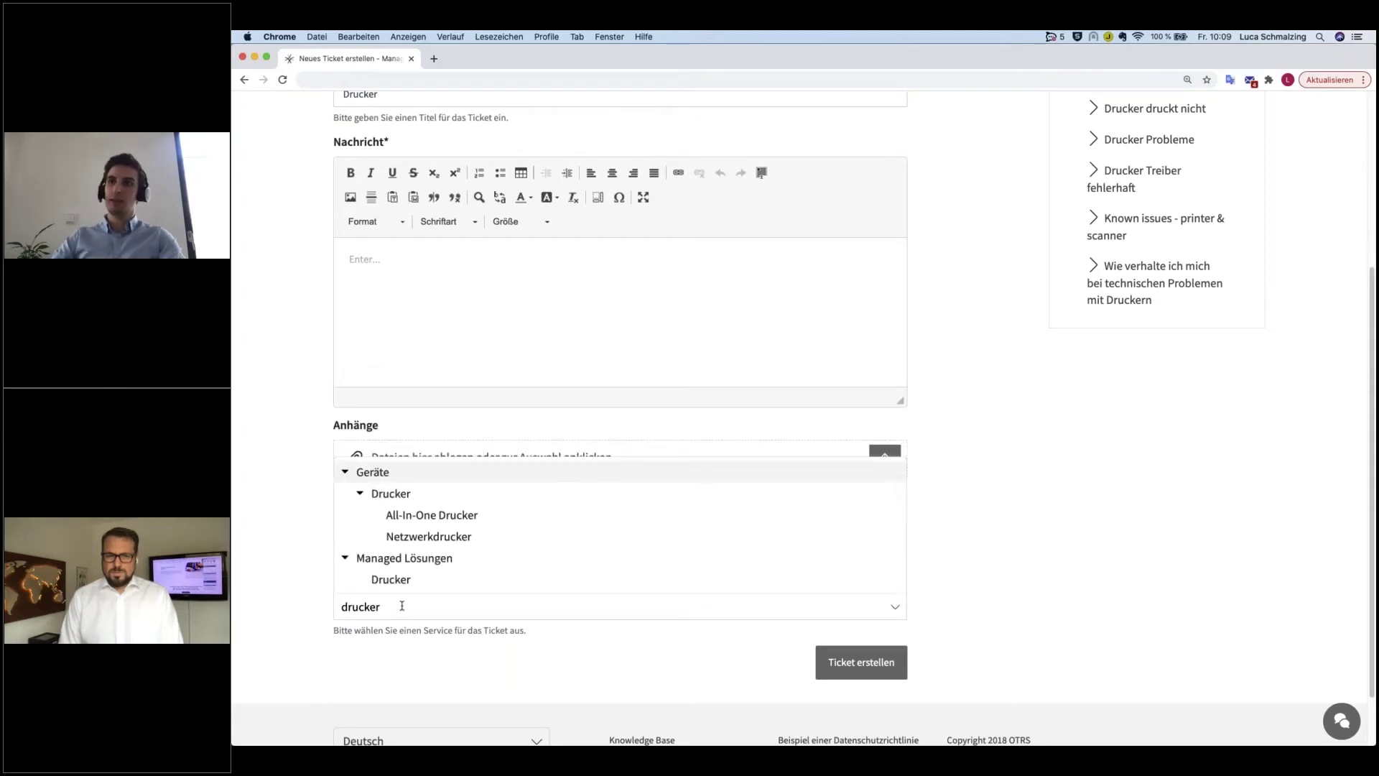
left_click(408, 492)
scroll(295, 570, "down", 3)
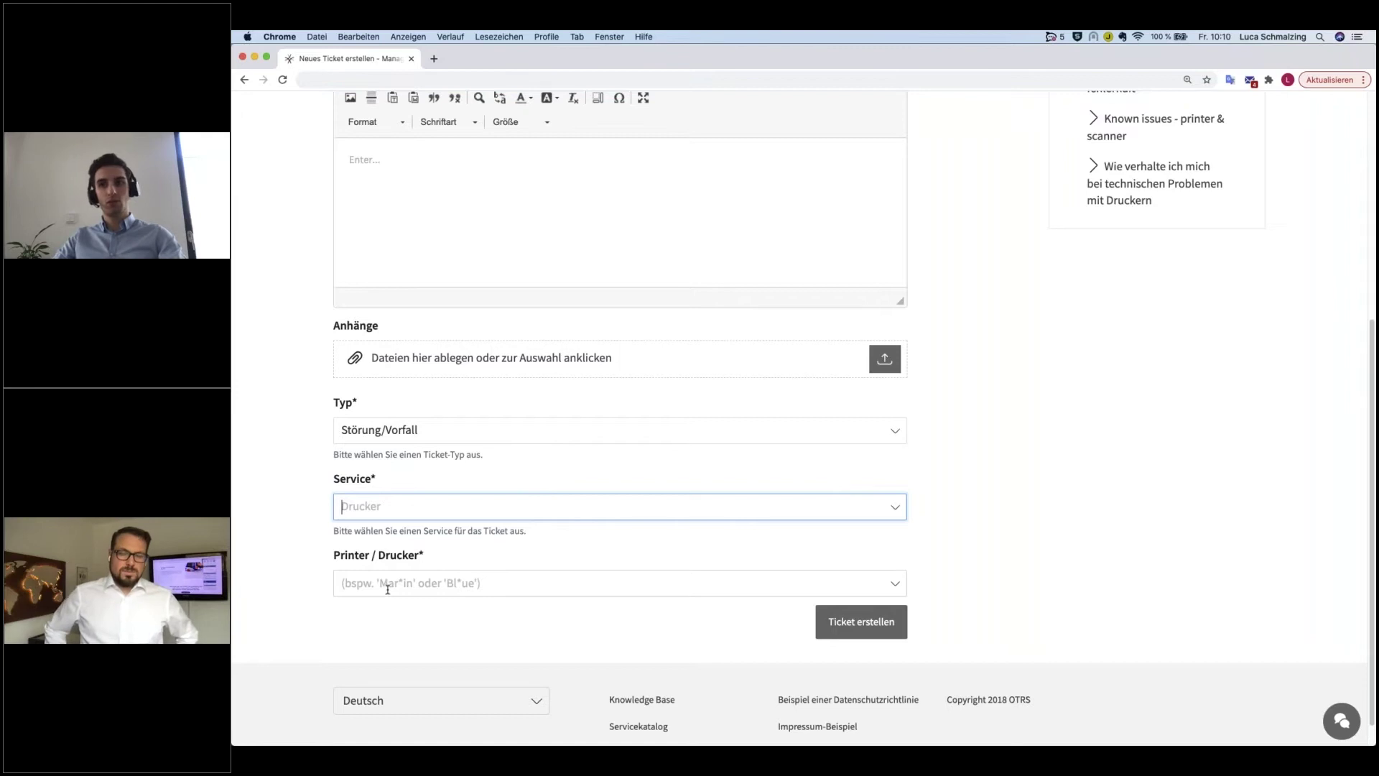
left_click(389, 588)
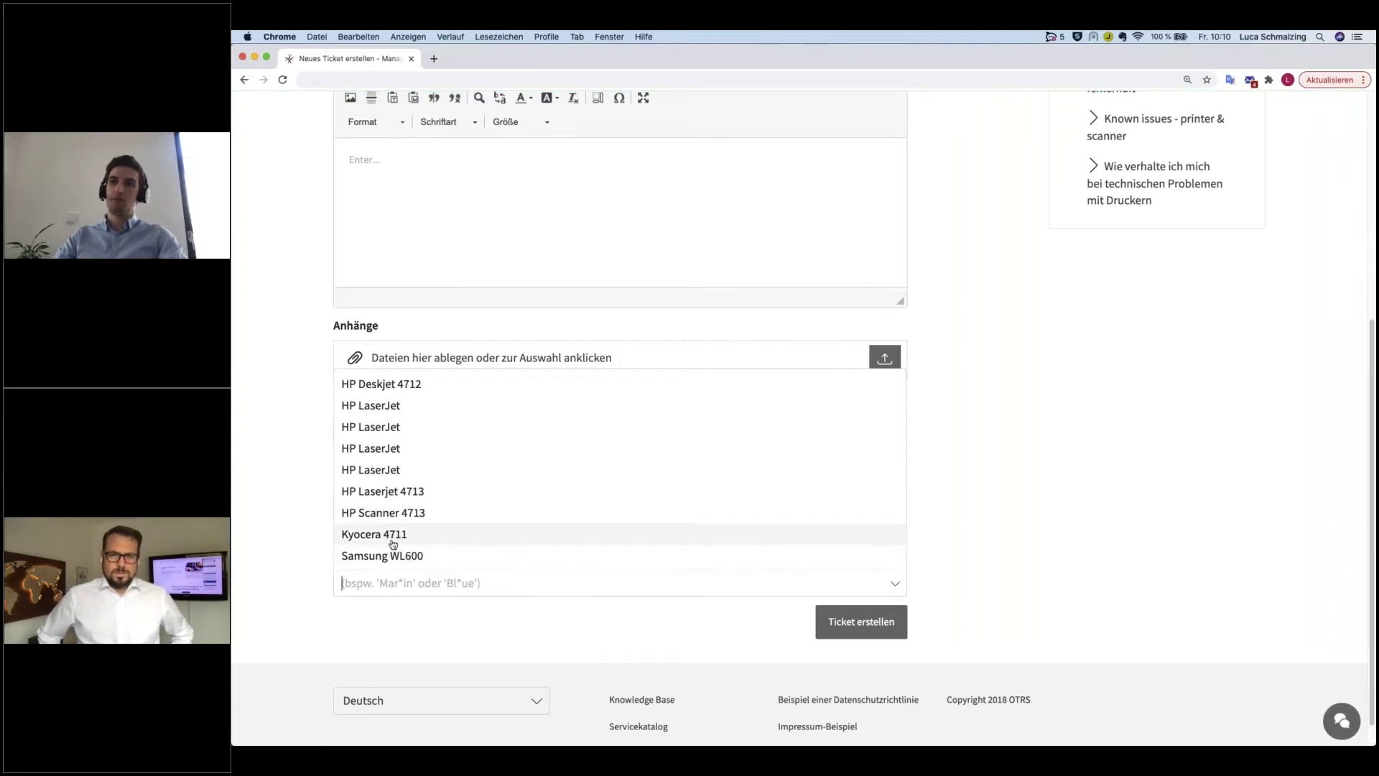
left_click(427, 541)
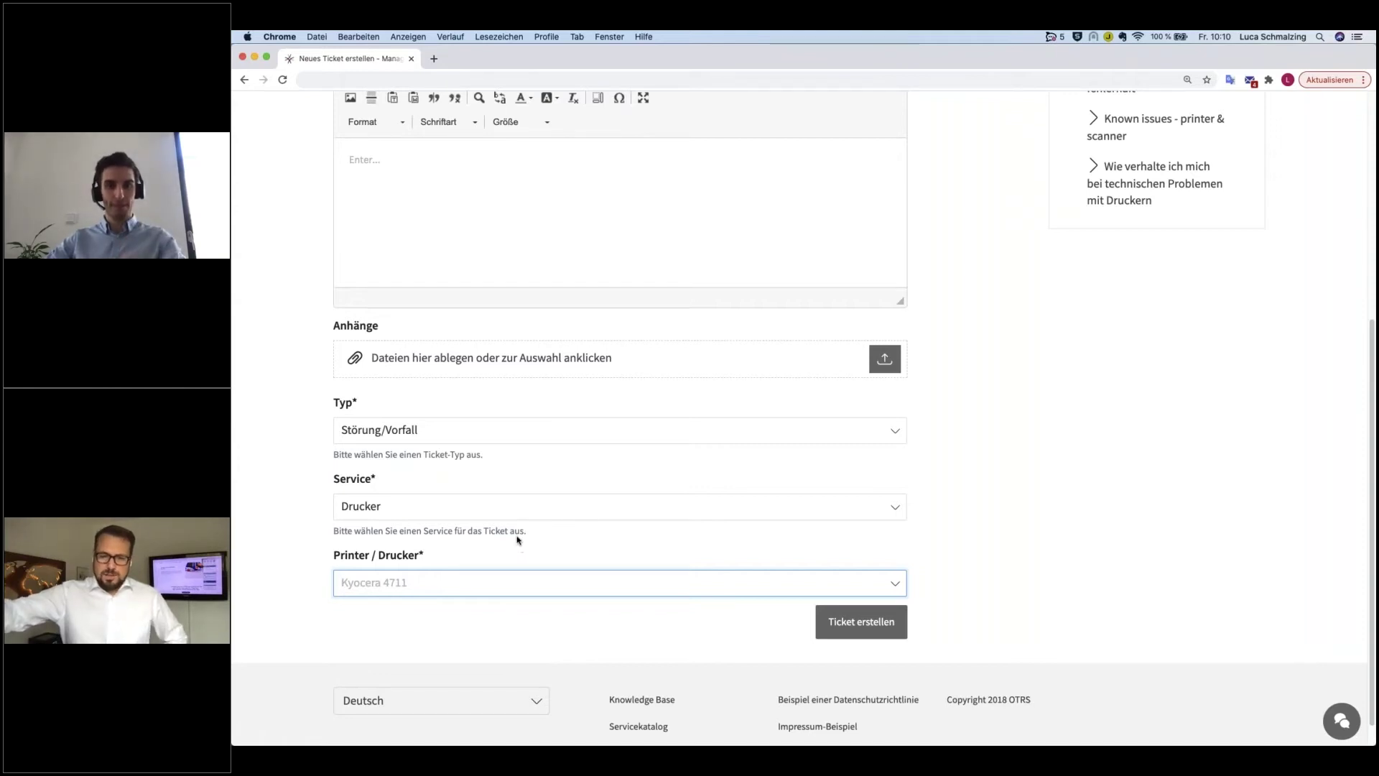
- Change the ticket's service to PC from the Geräte category
left_click(475, 506)
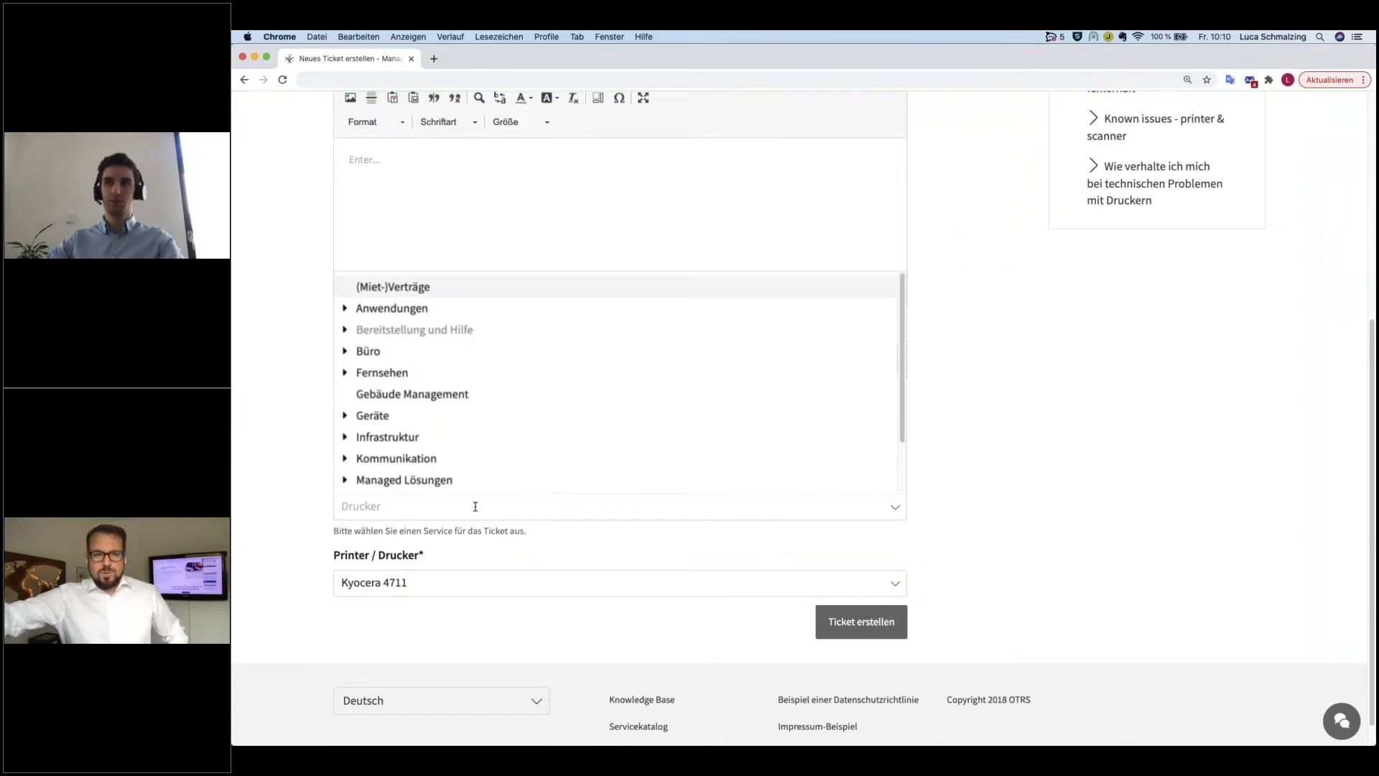
scroll(479, 474, "down", 3)
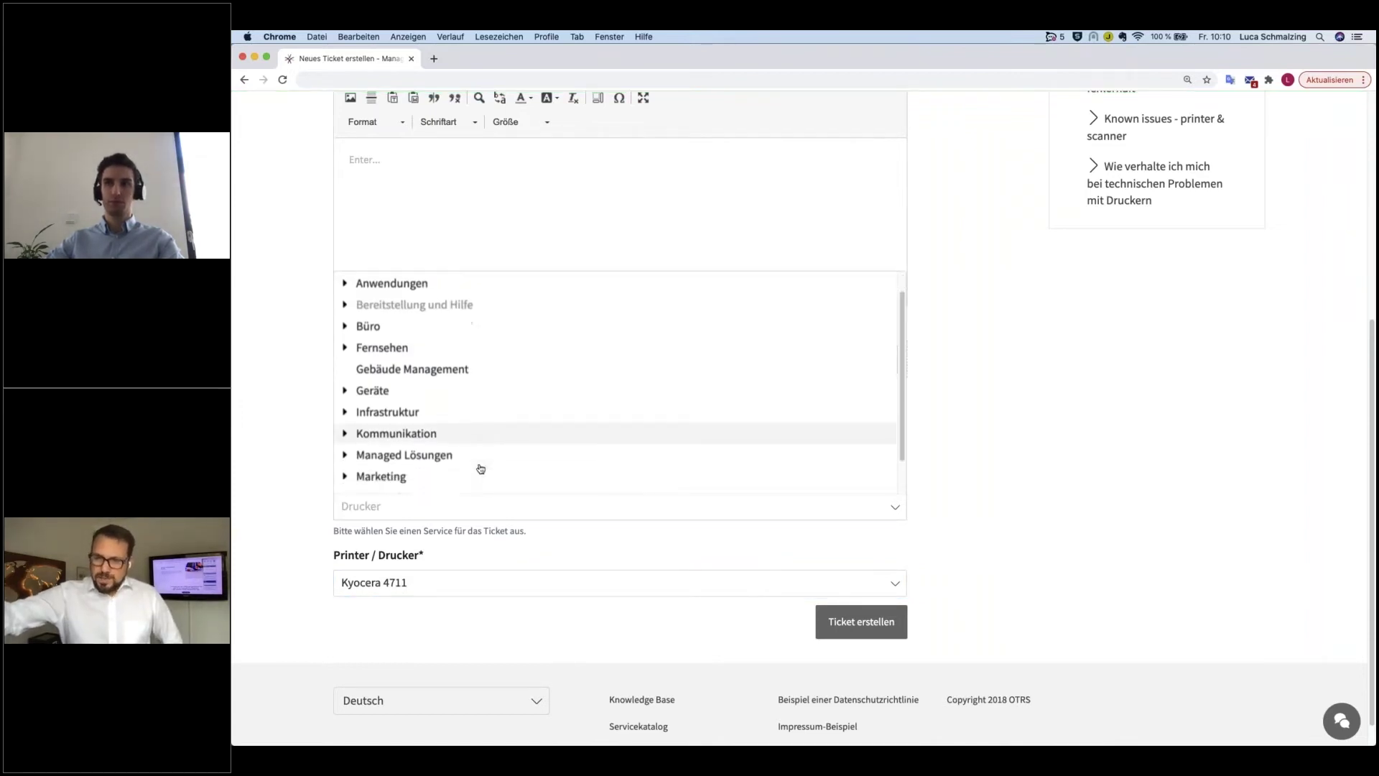
scroll(481, 468, "up", 3)
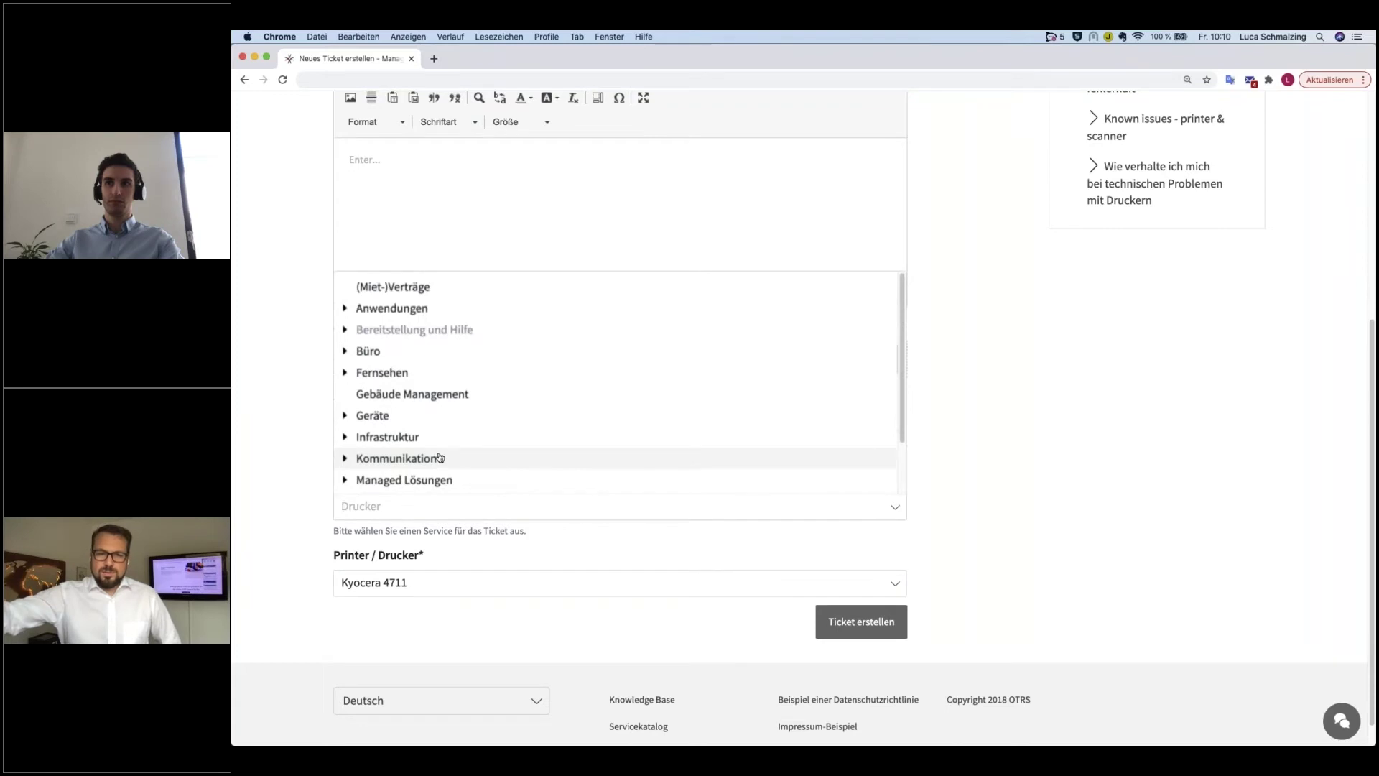
left_click(345, 415)
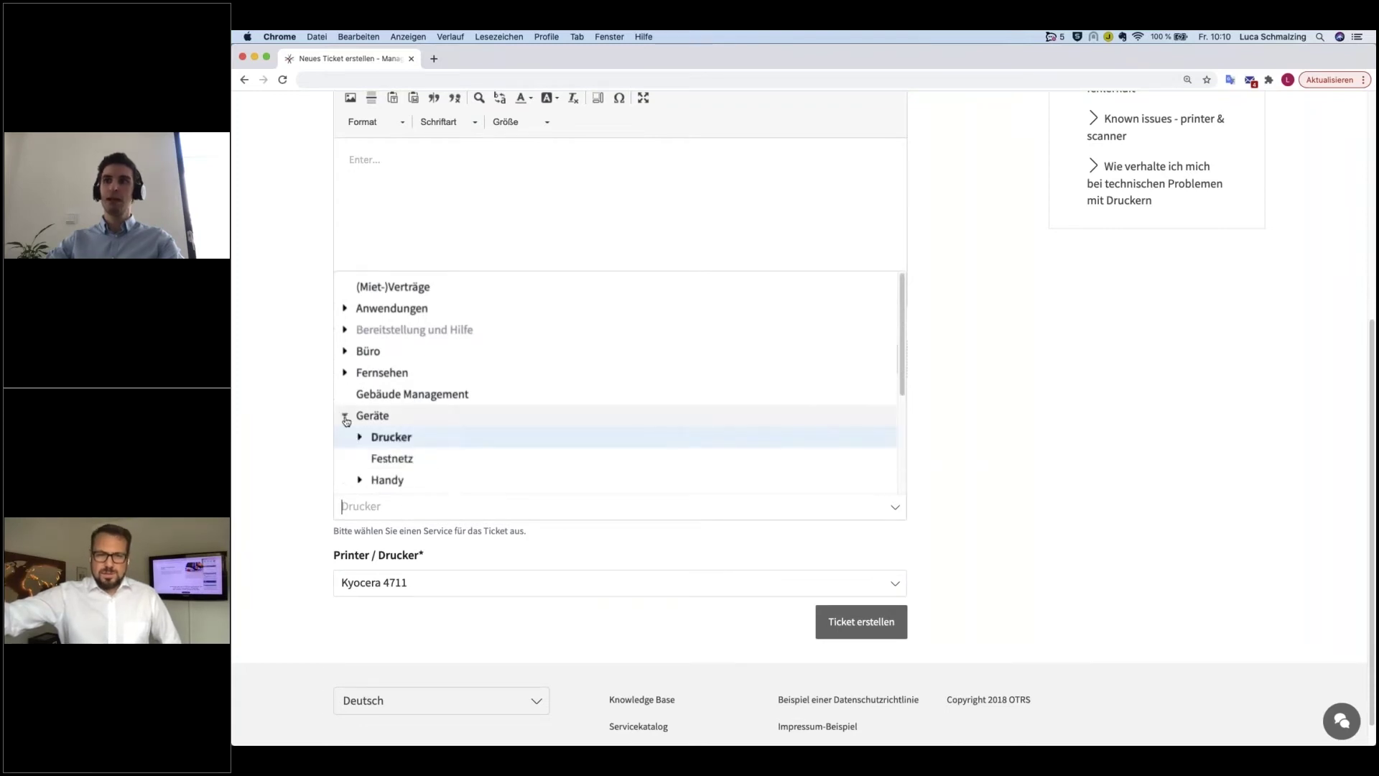
scroll(373, 444, "down", 1)
scroll(373, 444, "down", 3)
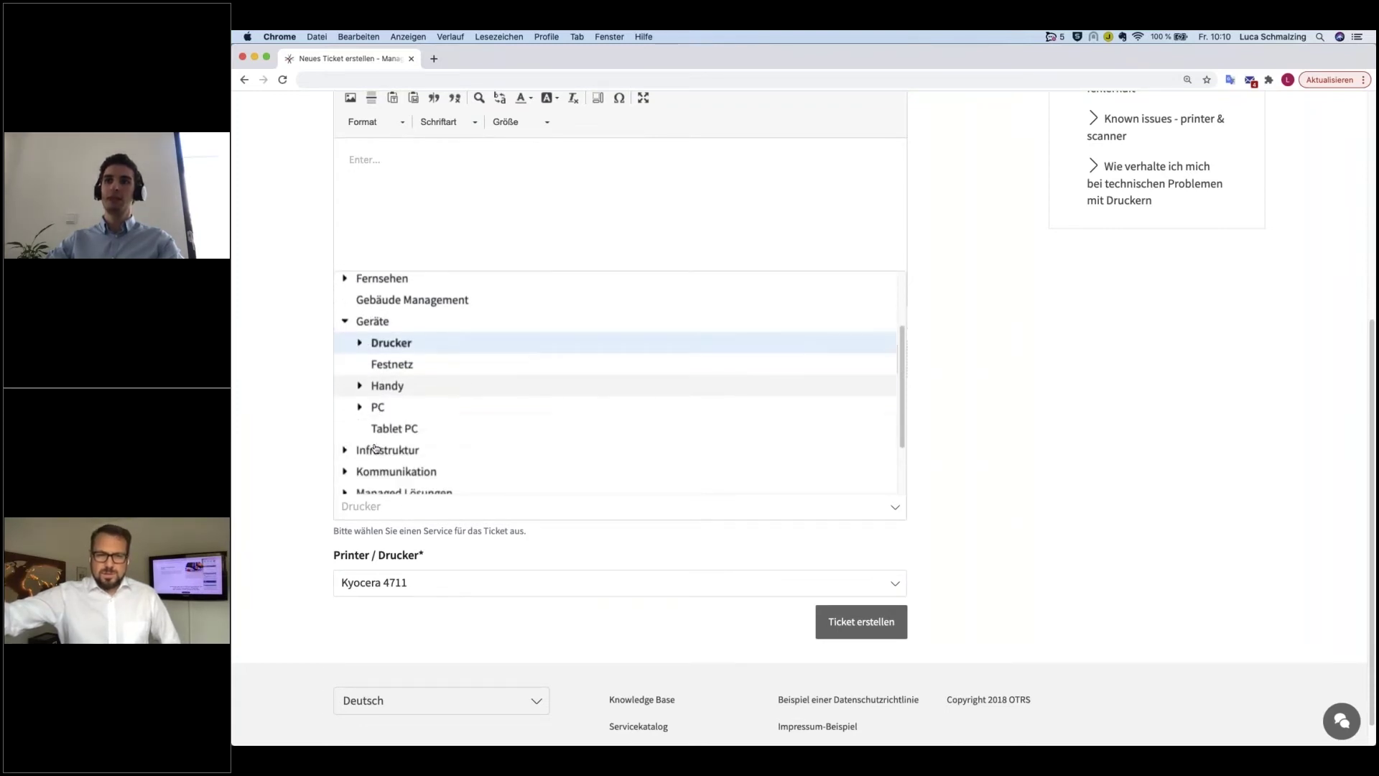
left_click(392, 404)
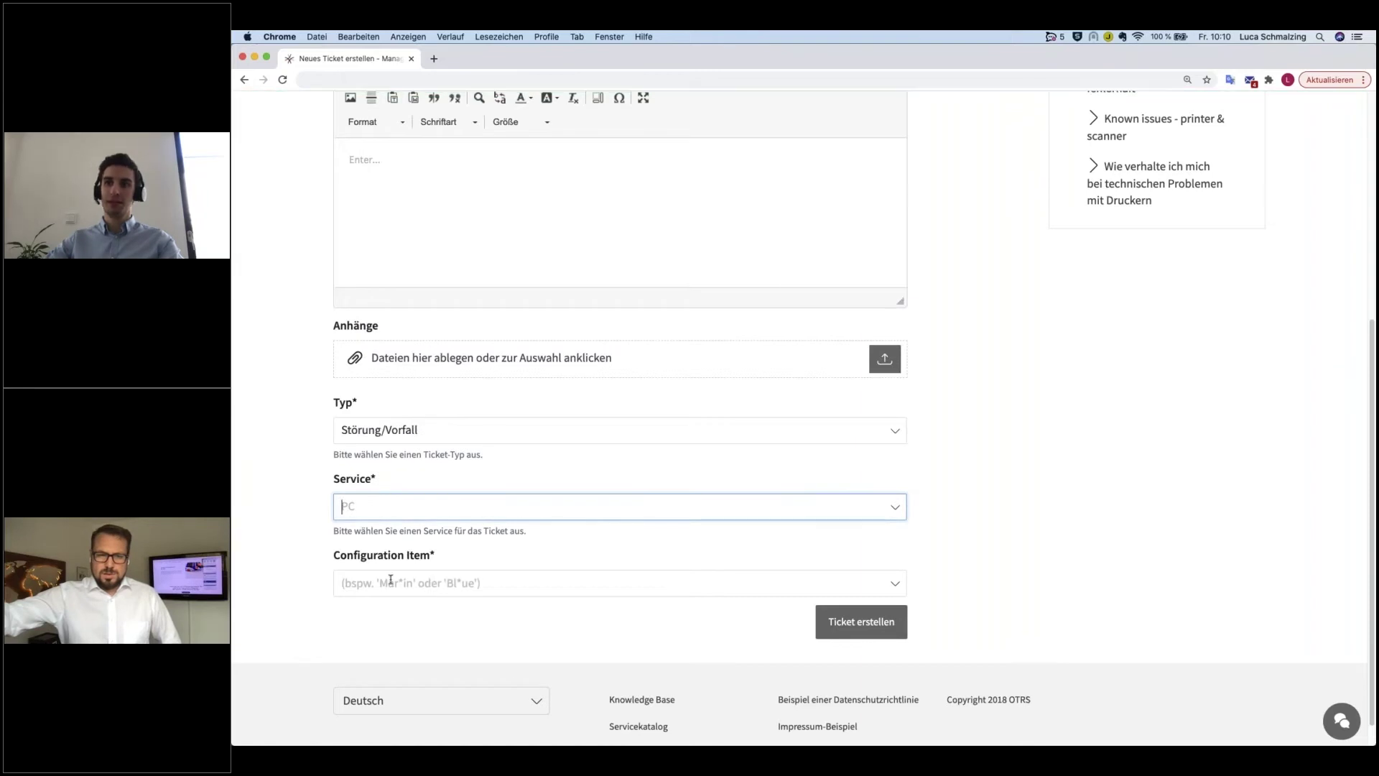
- Select the iPhone 8 entry as the ticket's configuration item
left_click(390, 580)
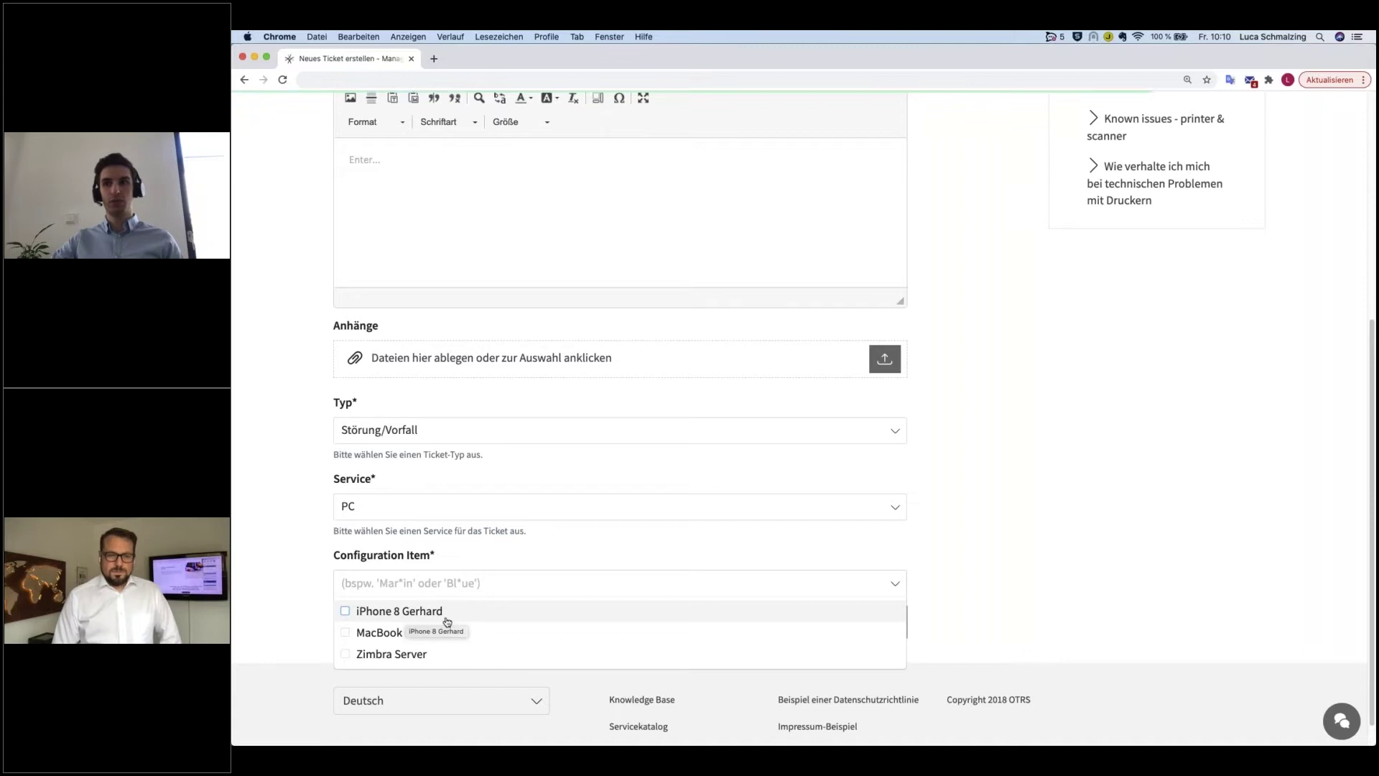
left_click(345, 612)
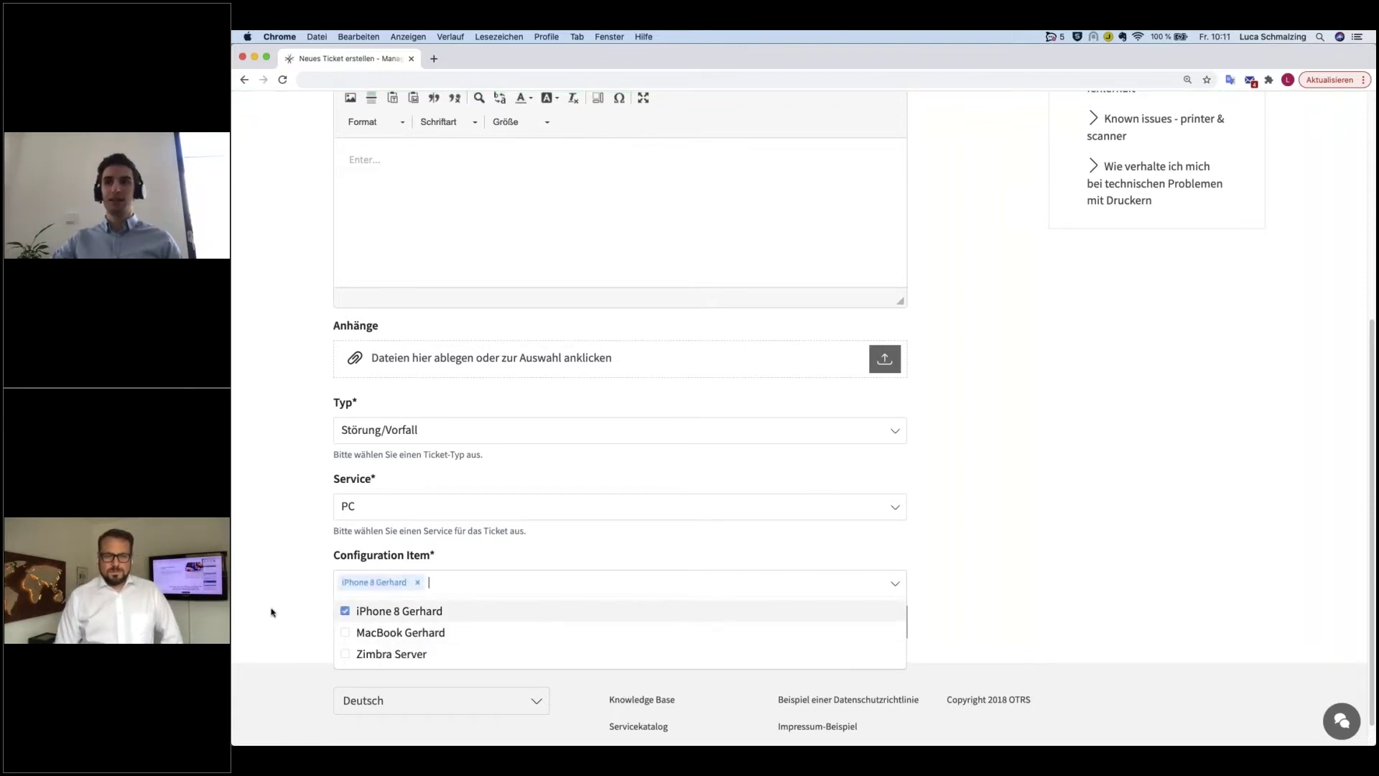
left_click(279, 575)
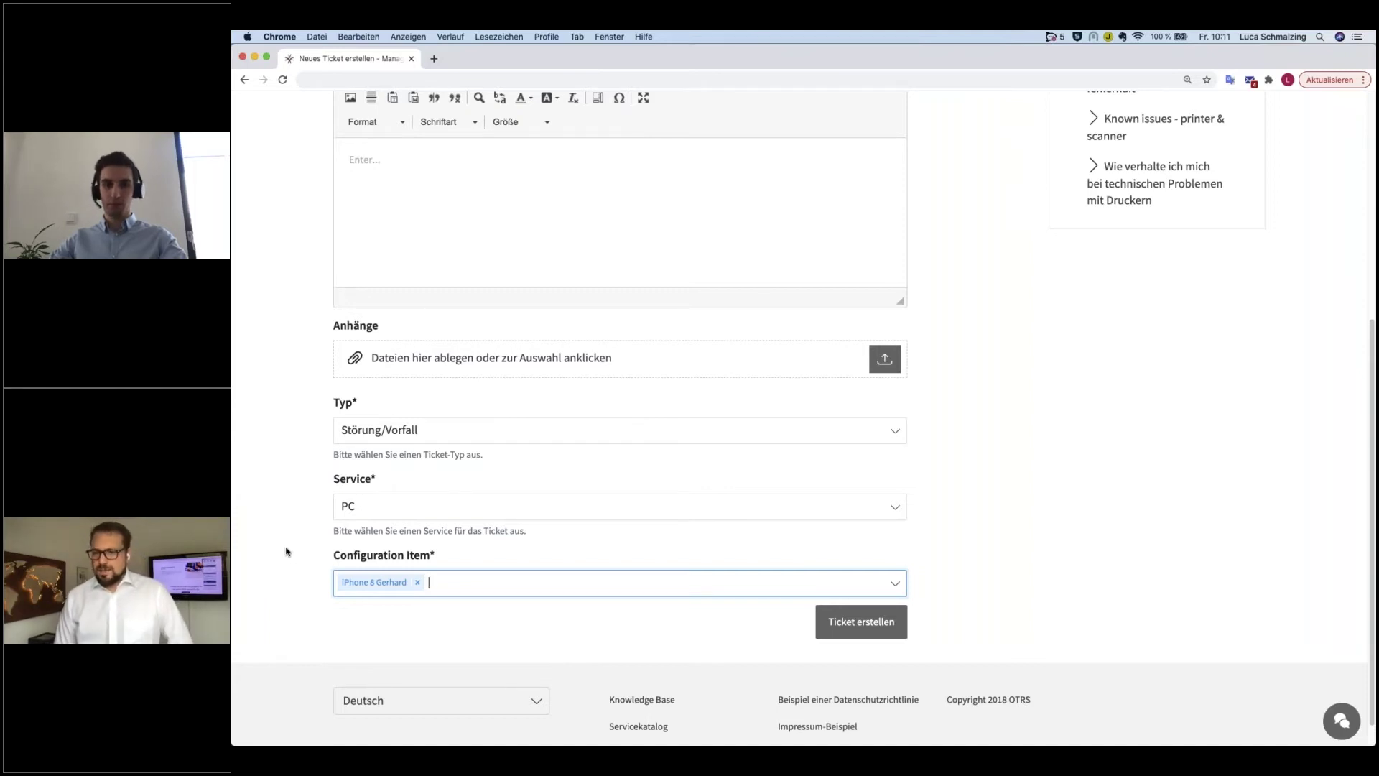
- Open the company's equipment and contracts overview and browse the Carpark, Computer, Contracts and Hardware classes
scroll(285, 552, "up", 5)
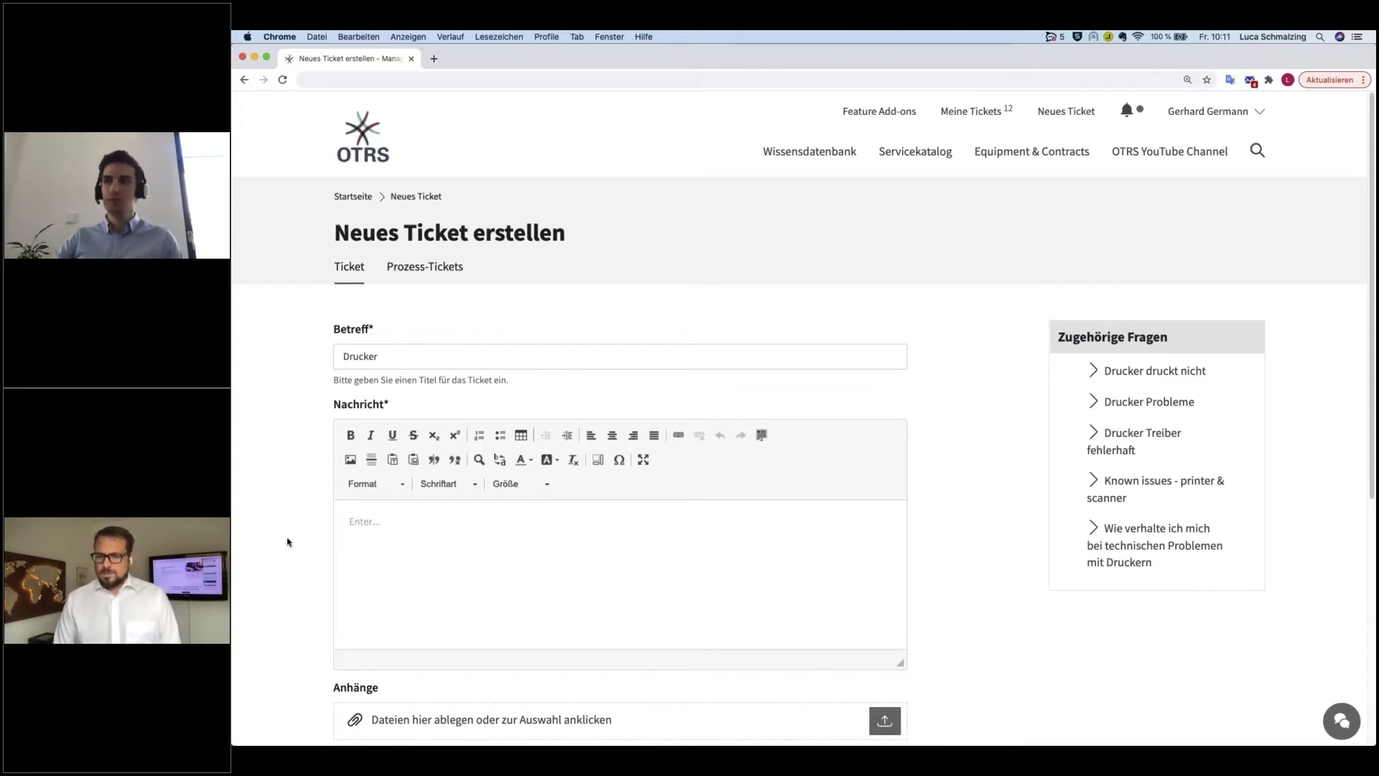
left_click(1029, 172)
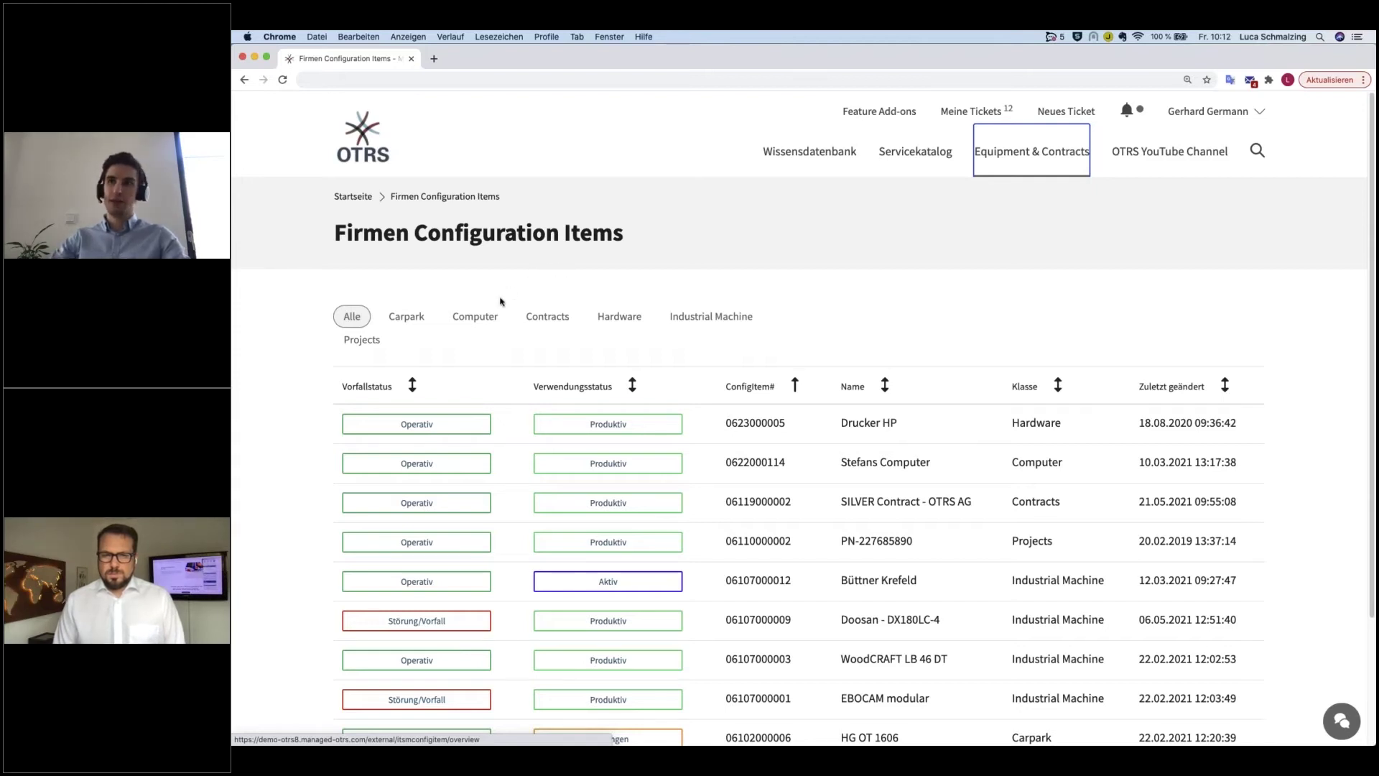
left_click(412, 323)
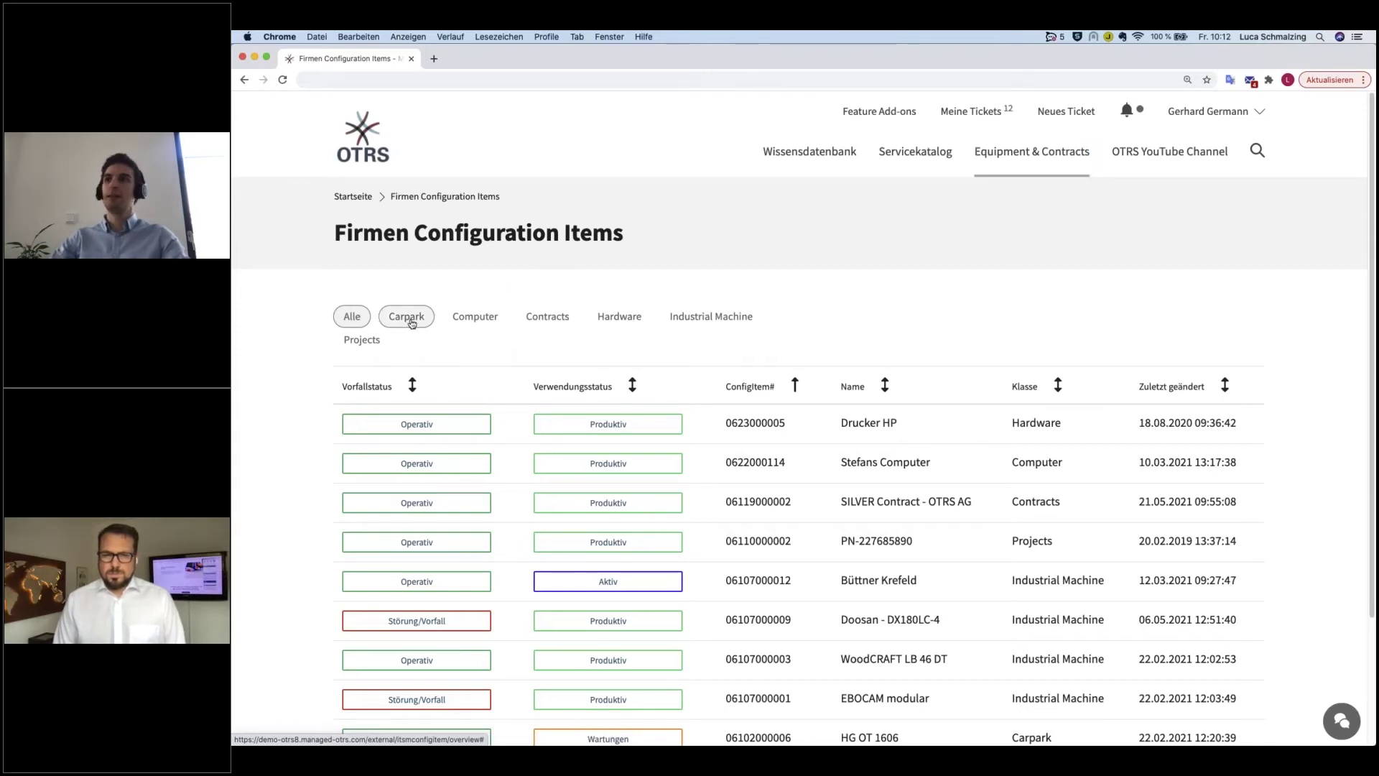
left_click(476, 323)
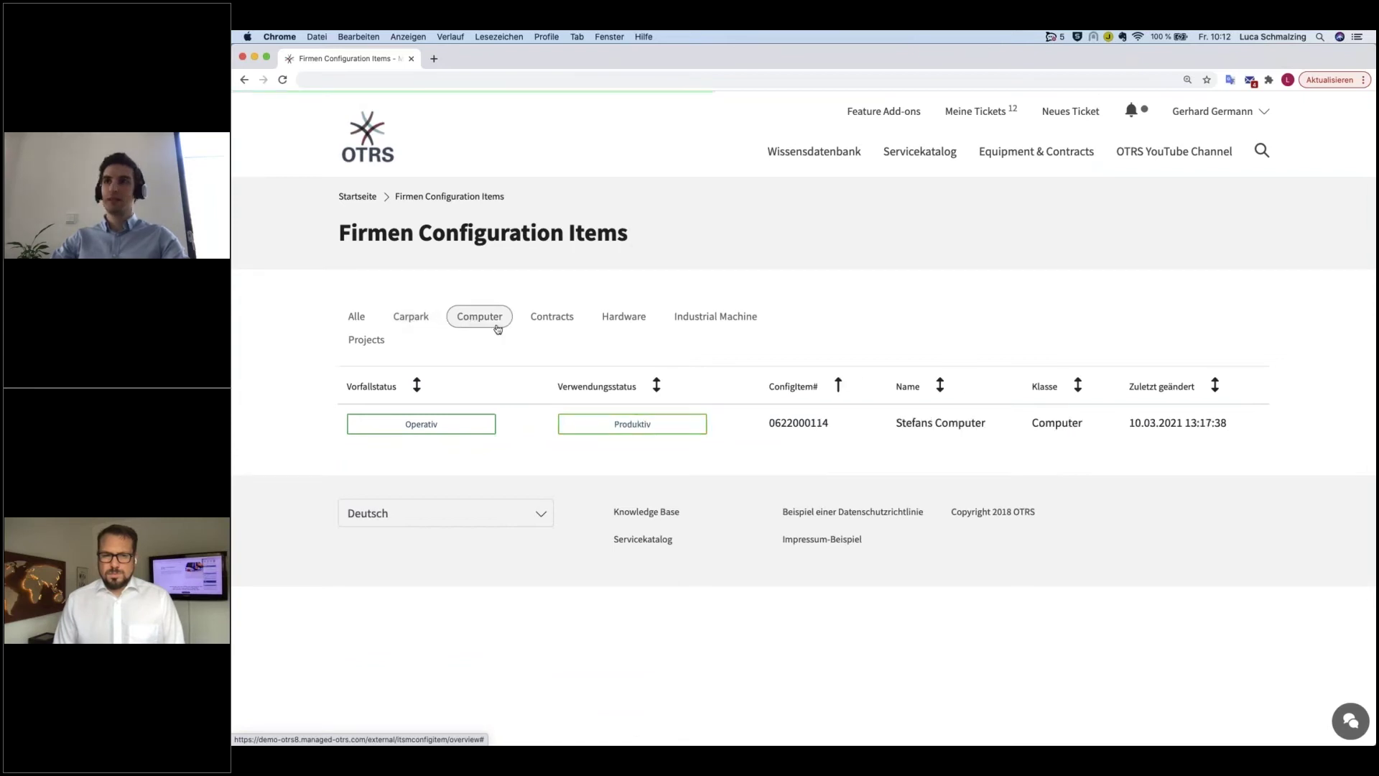
left_click(536, 323)
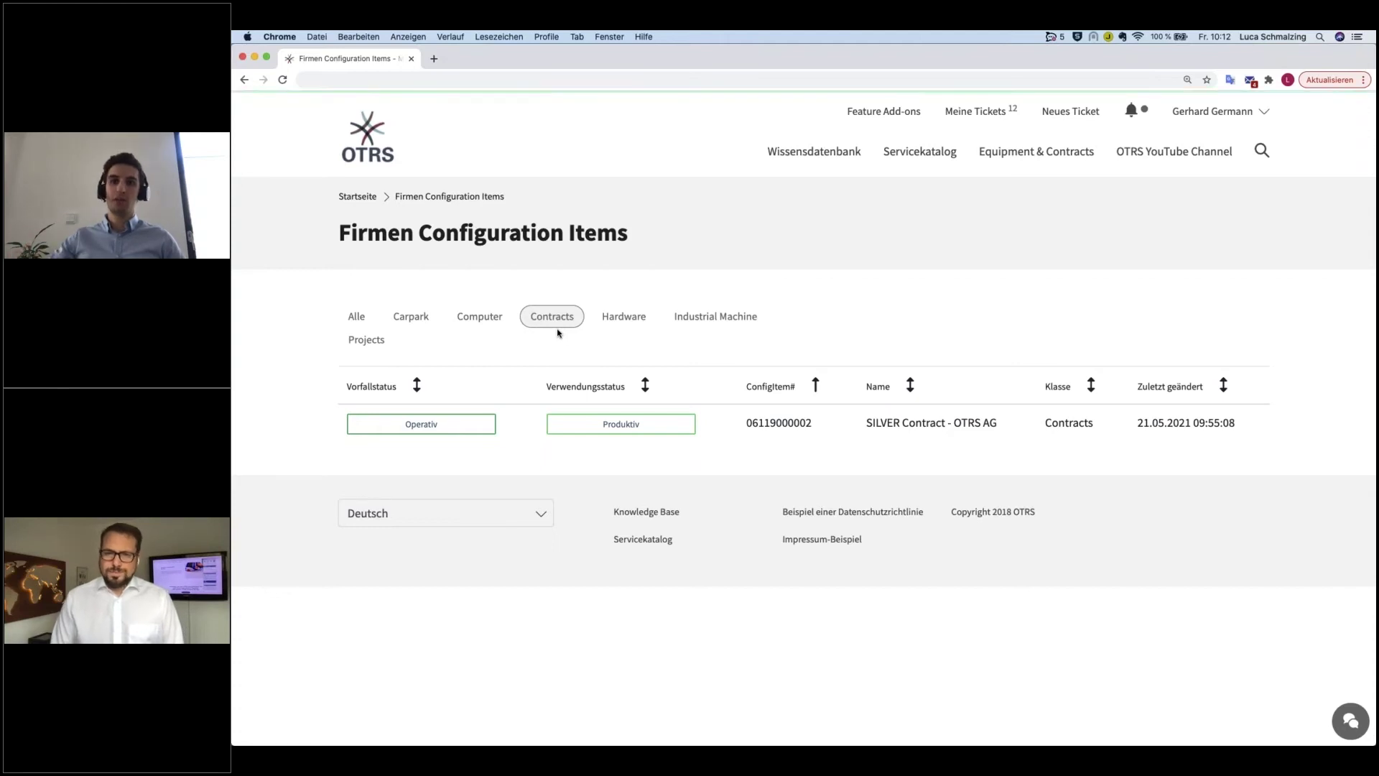
left_click(615, 324)
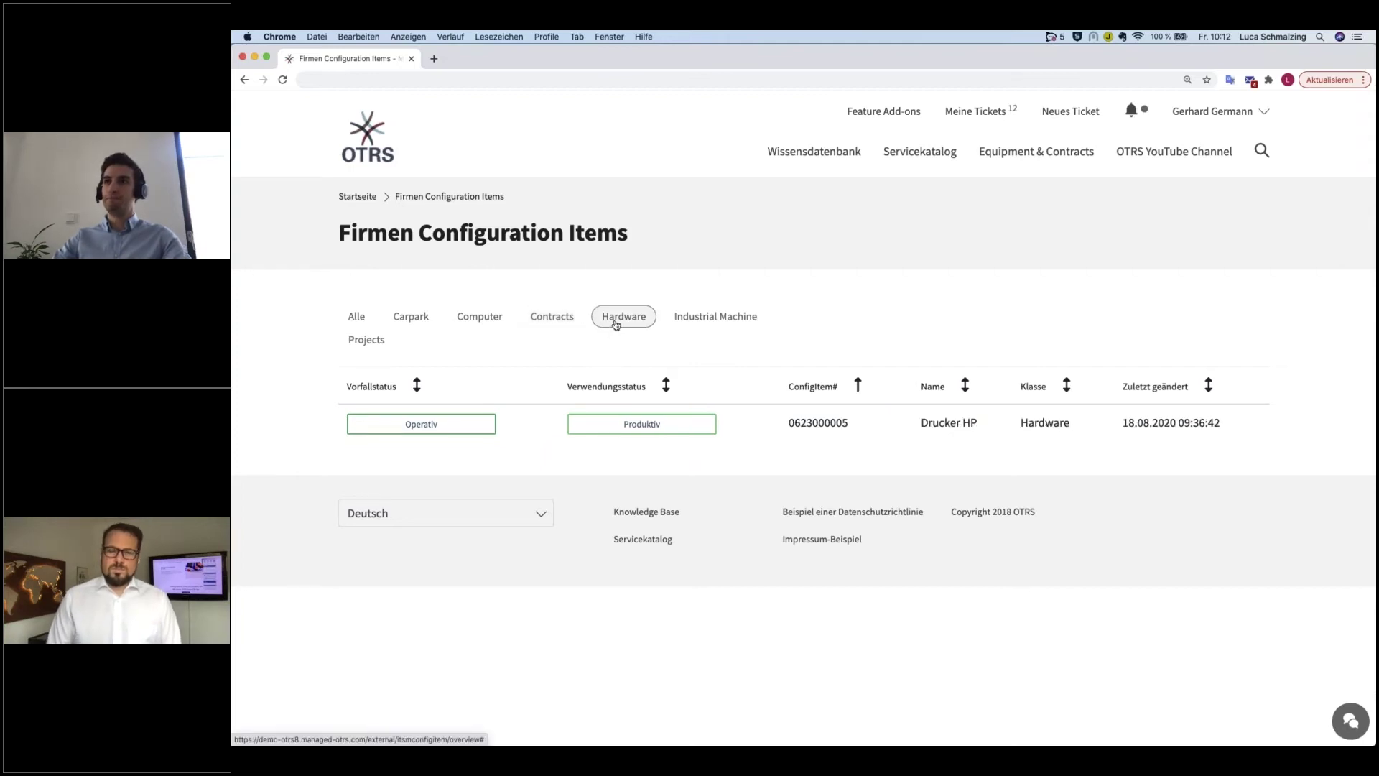
- Filter the configuration items to the Computer class and open the listed computer's details
left_click(478, 320)
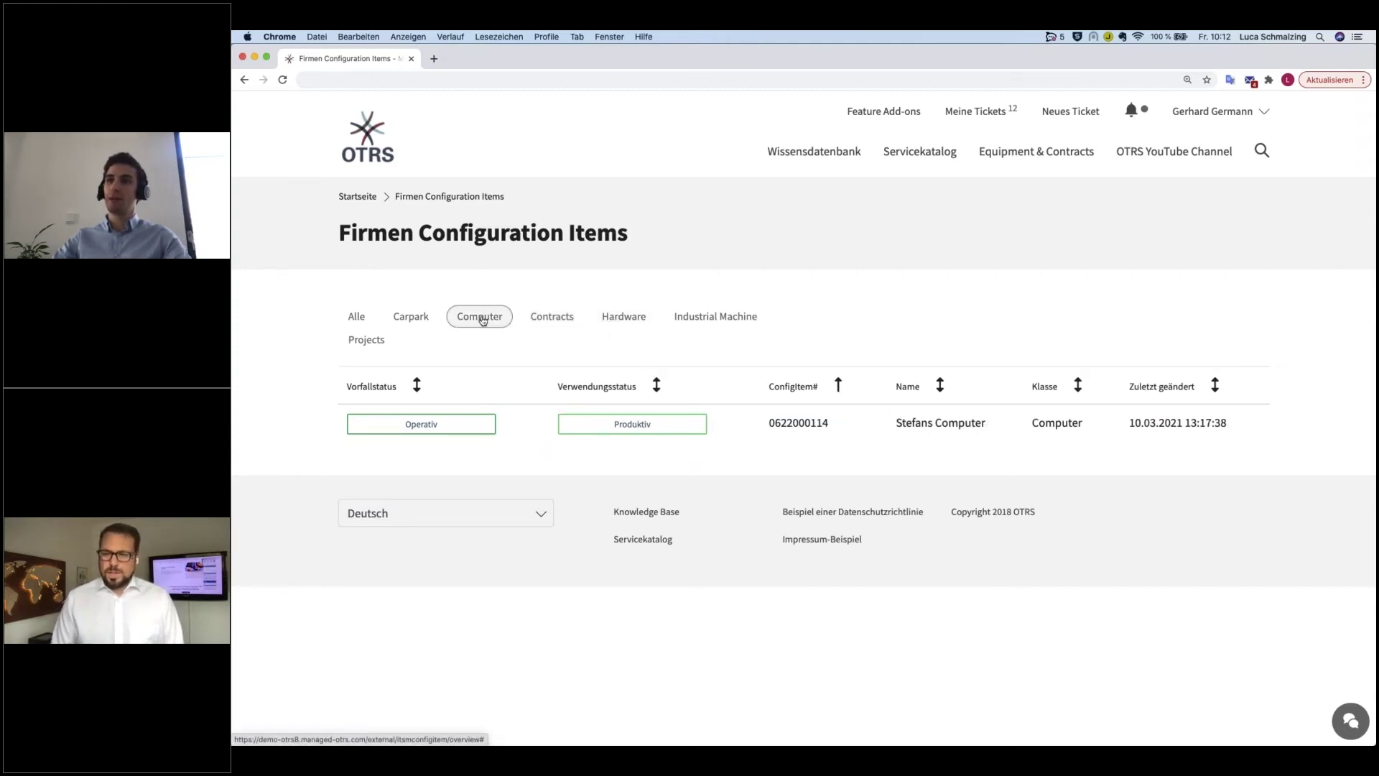
left_click(837, 434)
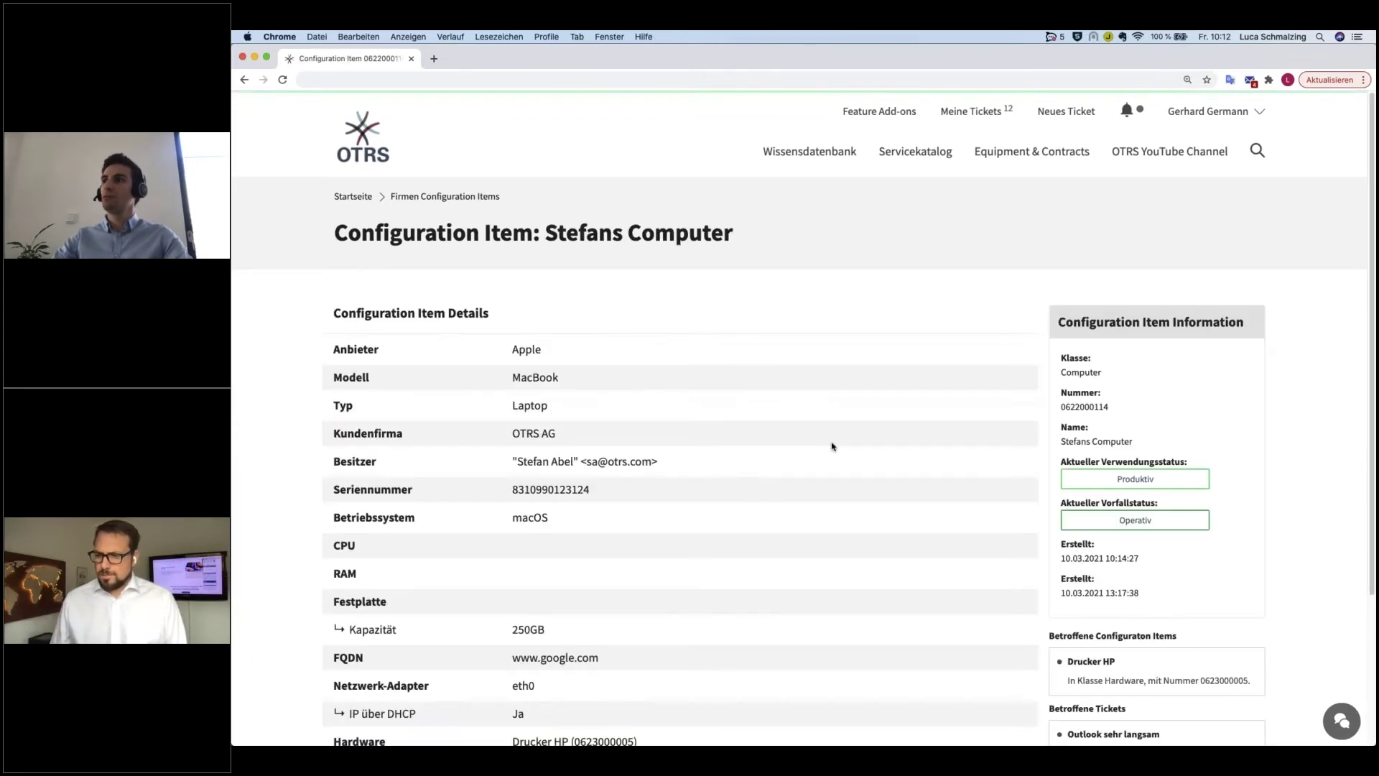
- Review the computer's hardware details, linked configuration items and affected tickets, then return to the portal's start page
scroll(722, 456, "down", 2)
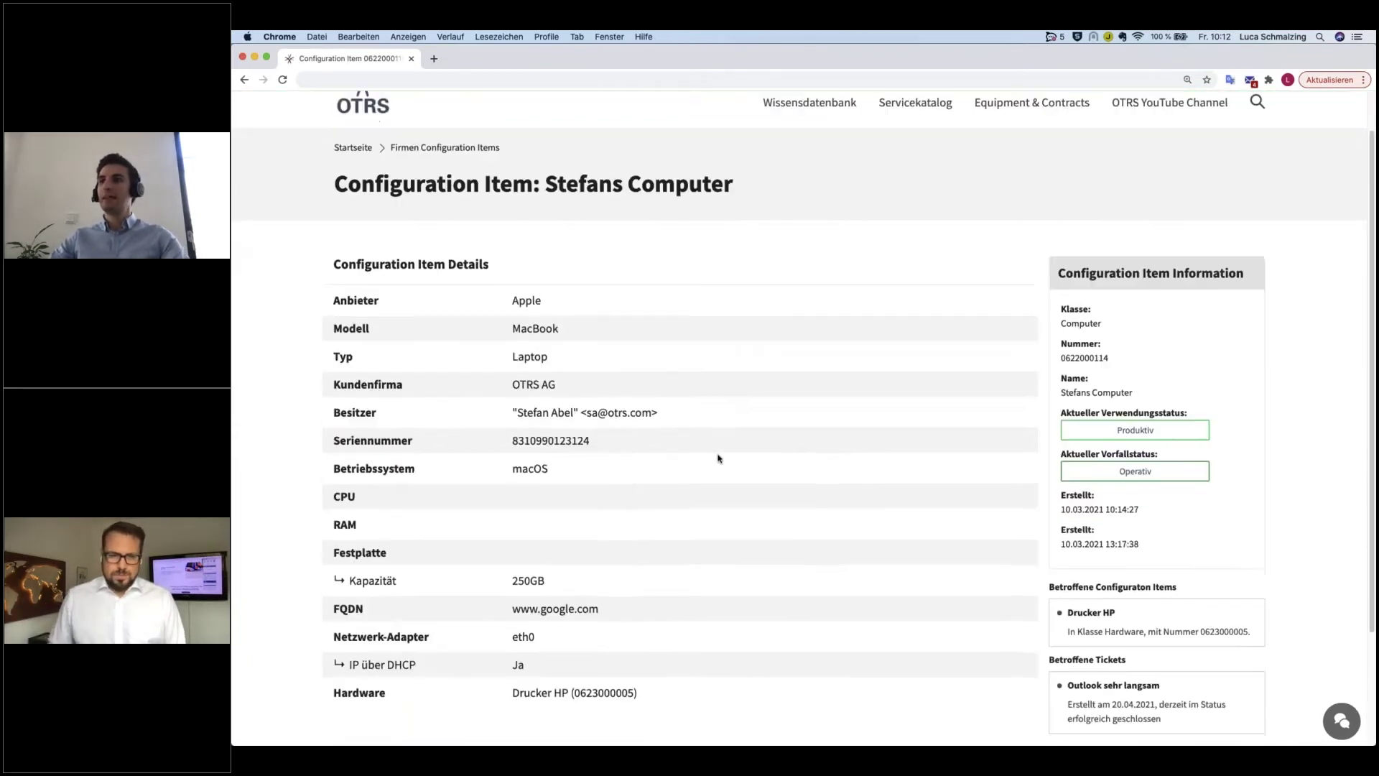
scroll(687, 456, "down", 1)
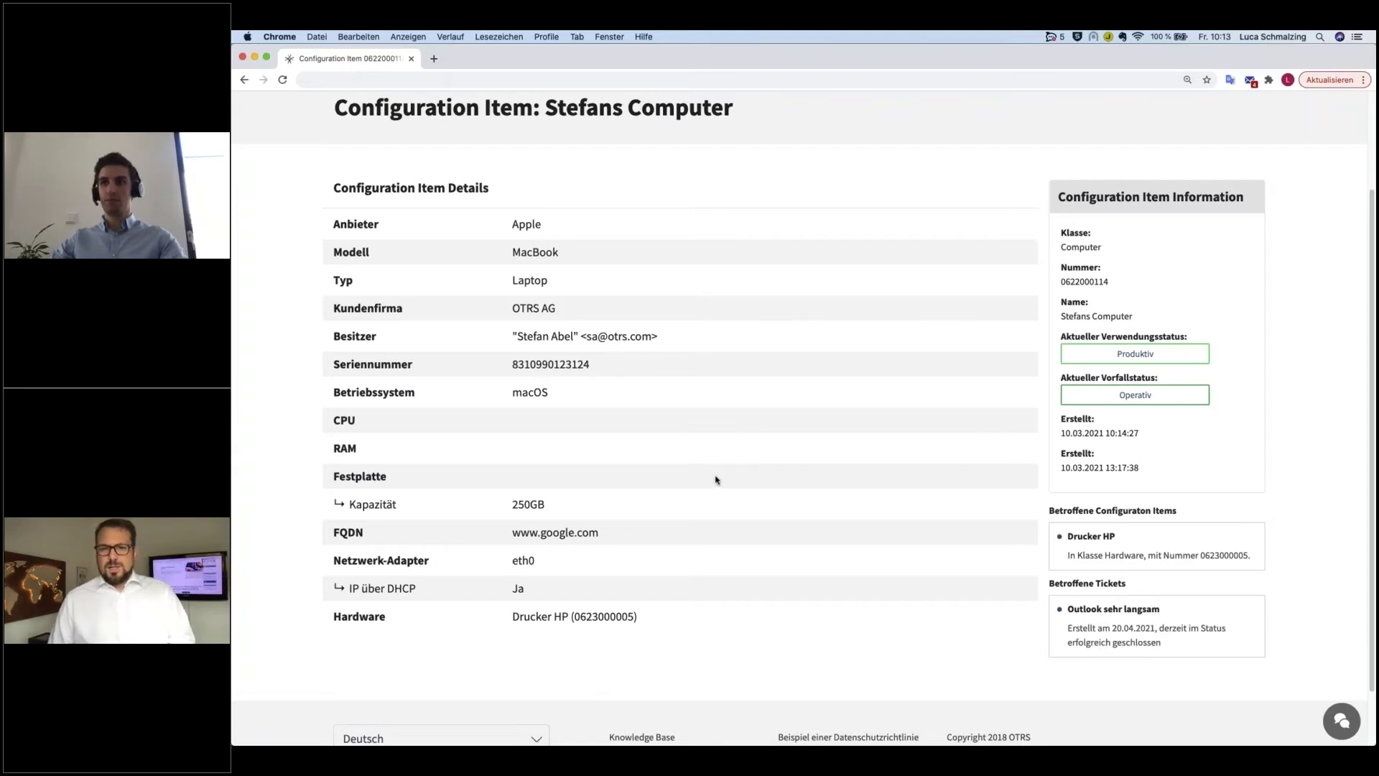
scroll(710, 479, "up", 3)
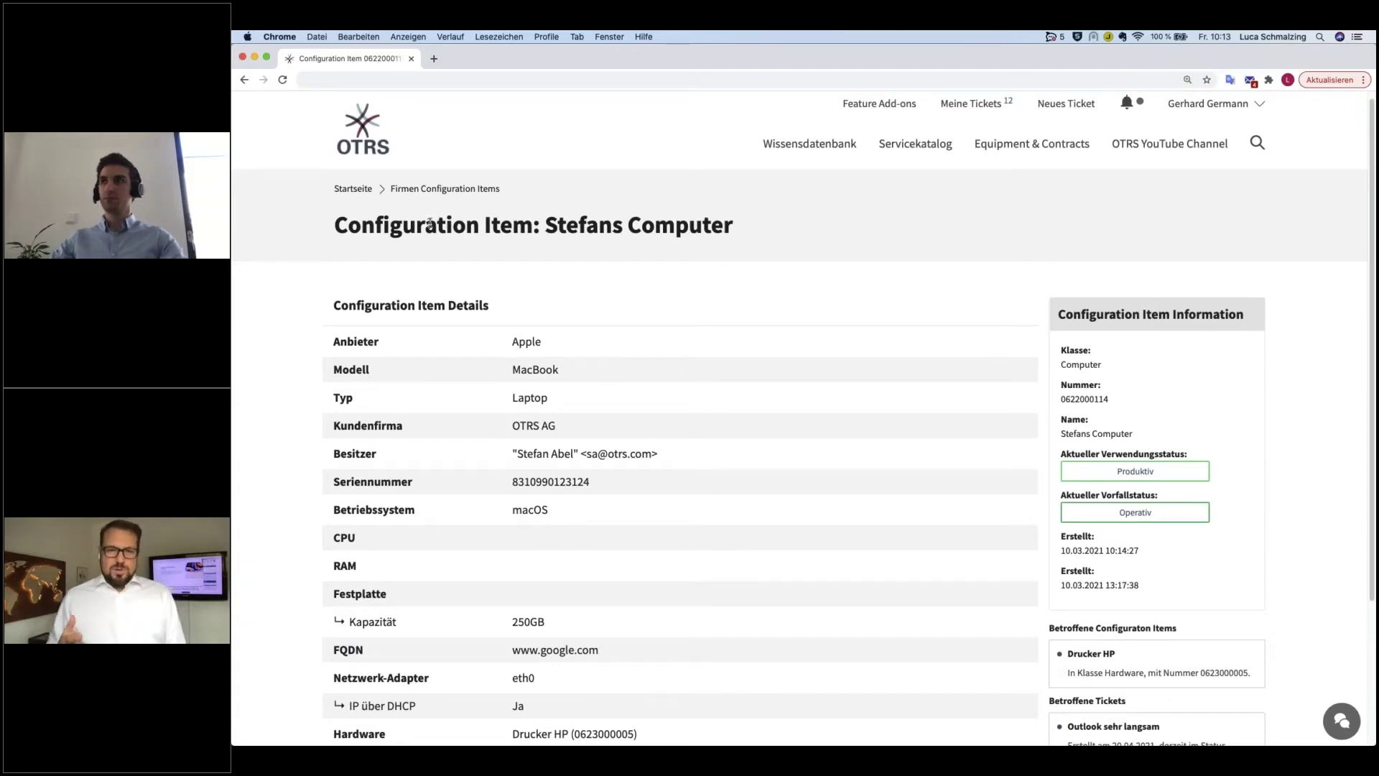
left_click(353, 188)
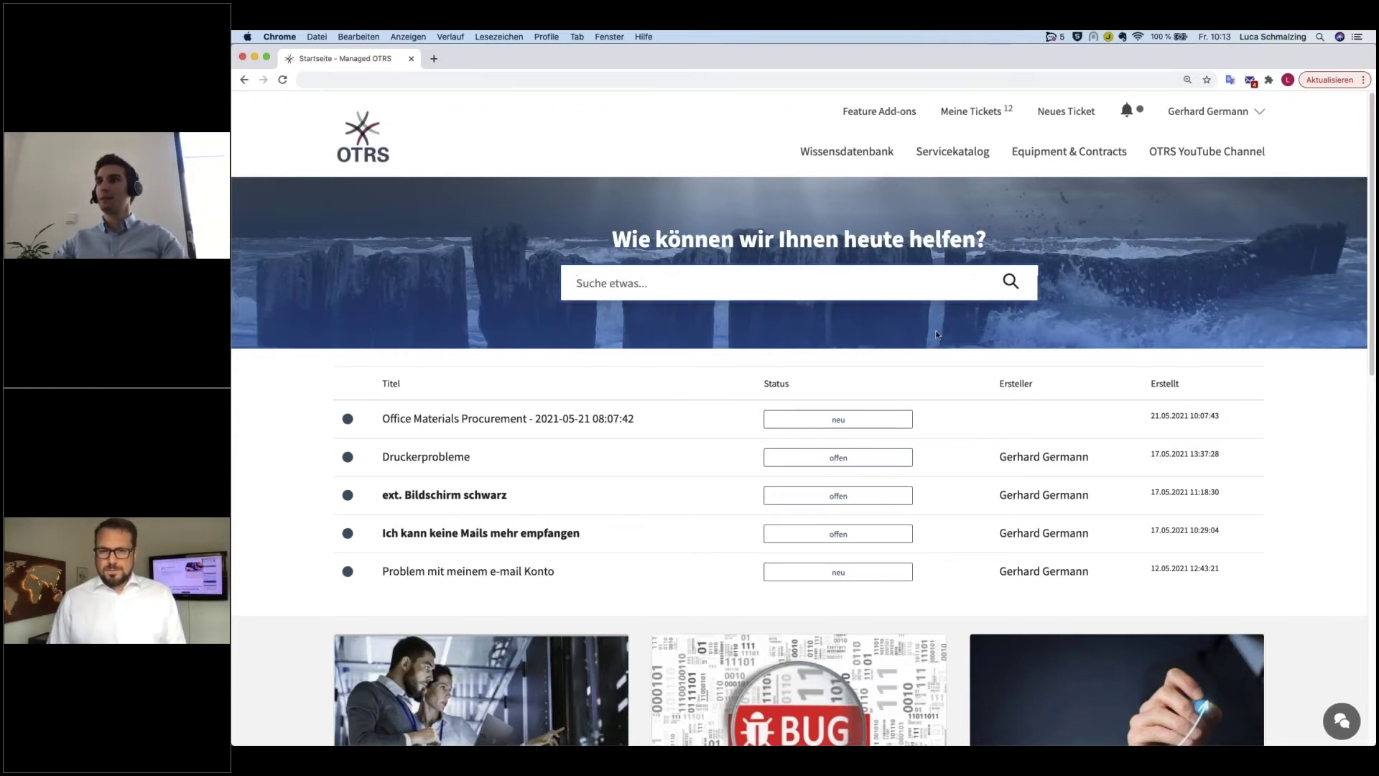
- Search the portal for "netzlauf" and open the knowledge base article "Netzlaufwerke einbinden"
left_click(642, 296)
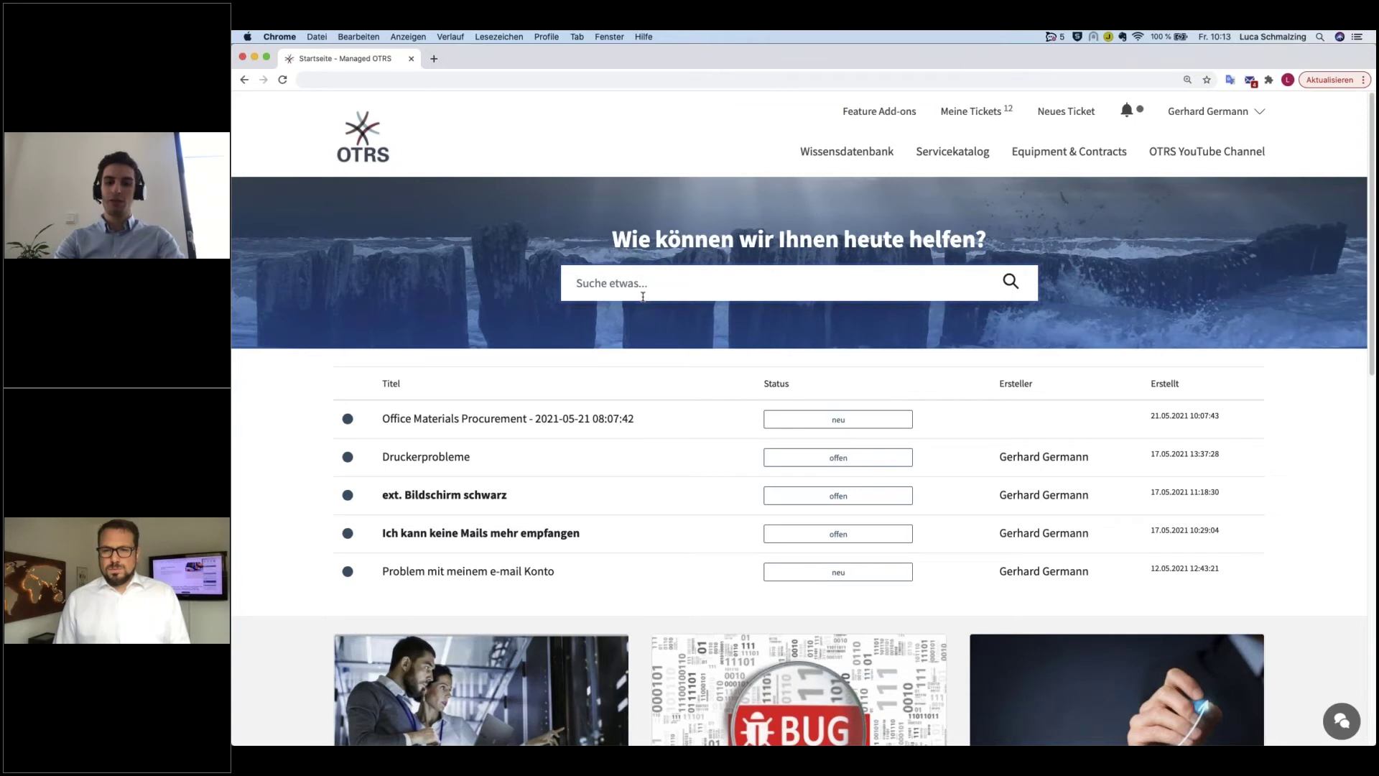
type("net")
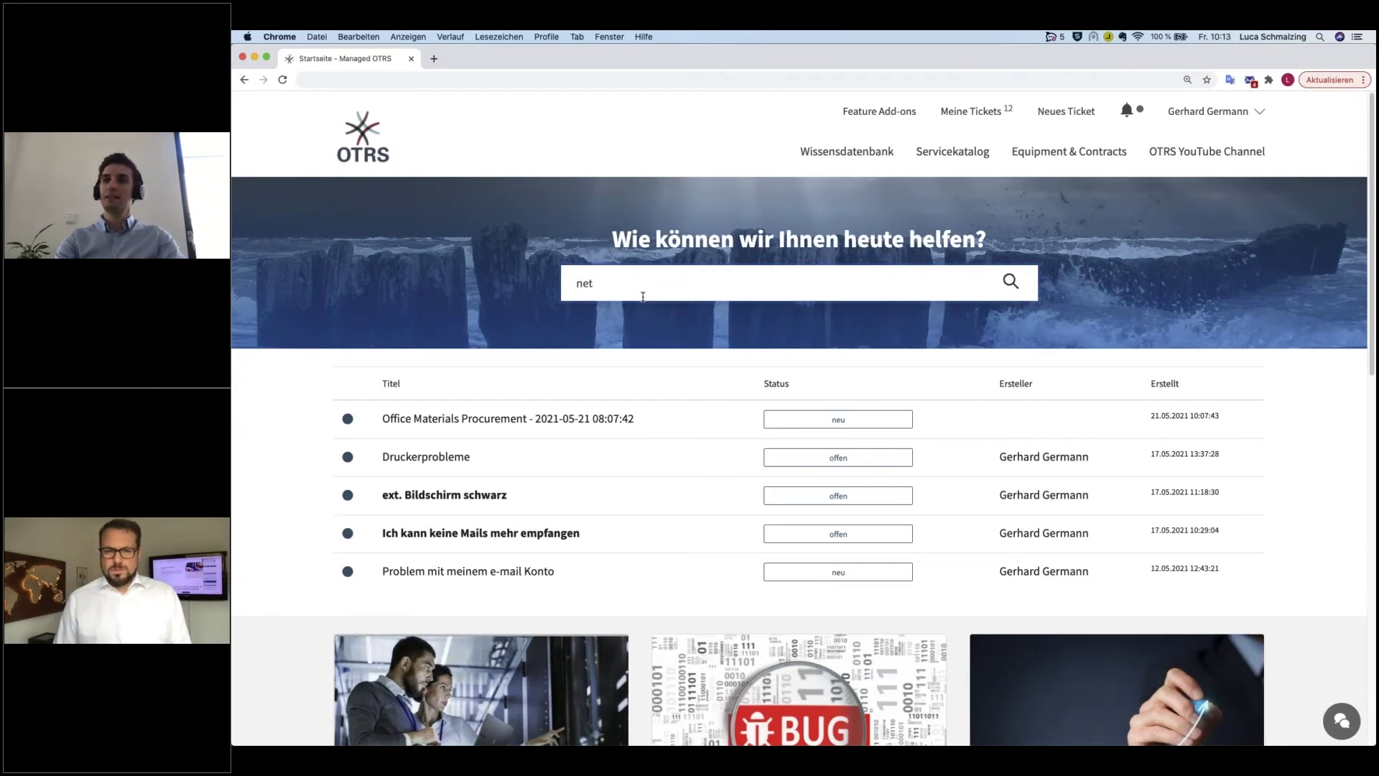
type("zlauf")
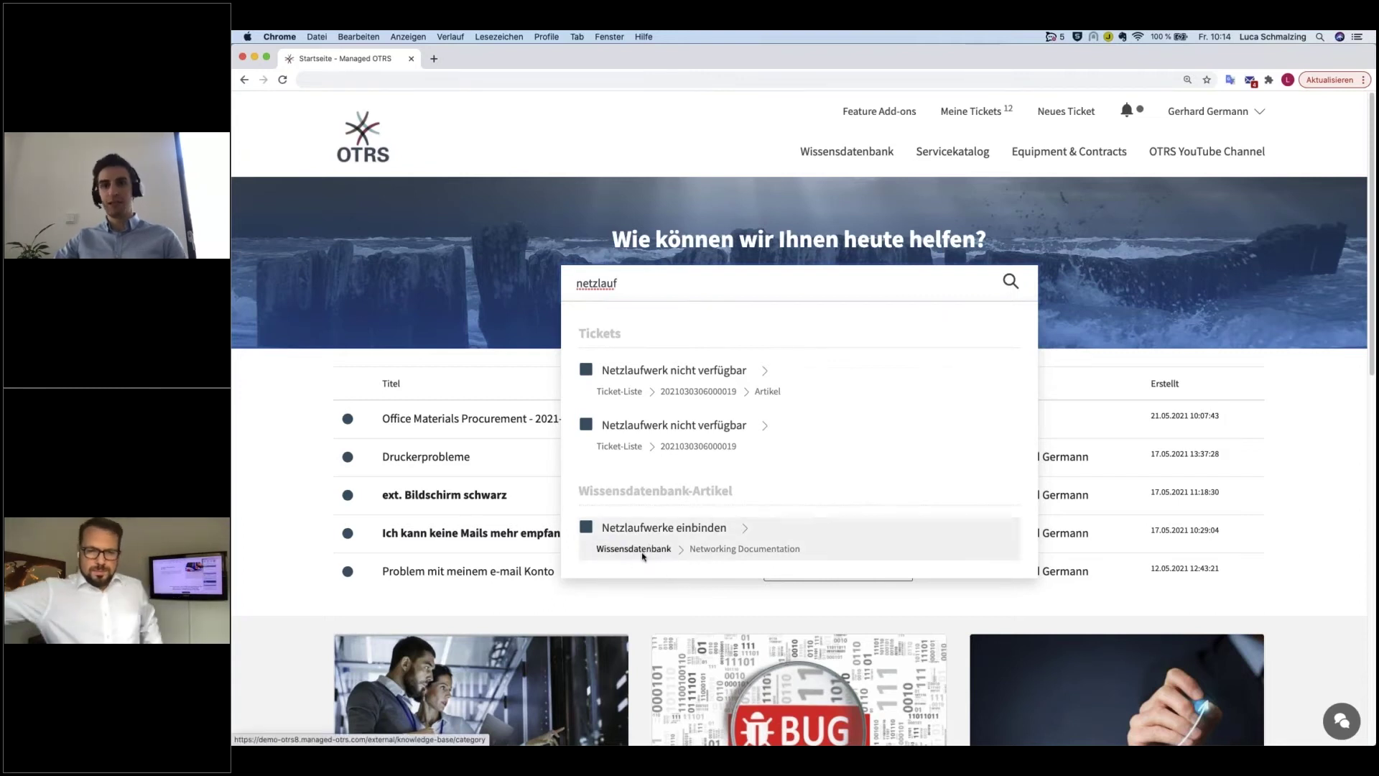
key("Down")
key("Return")
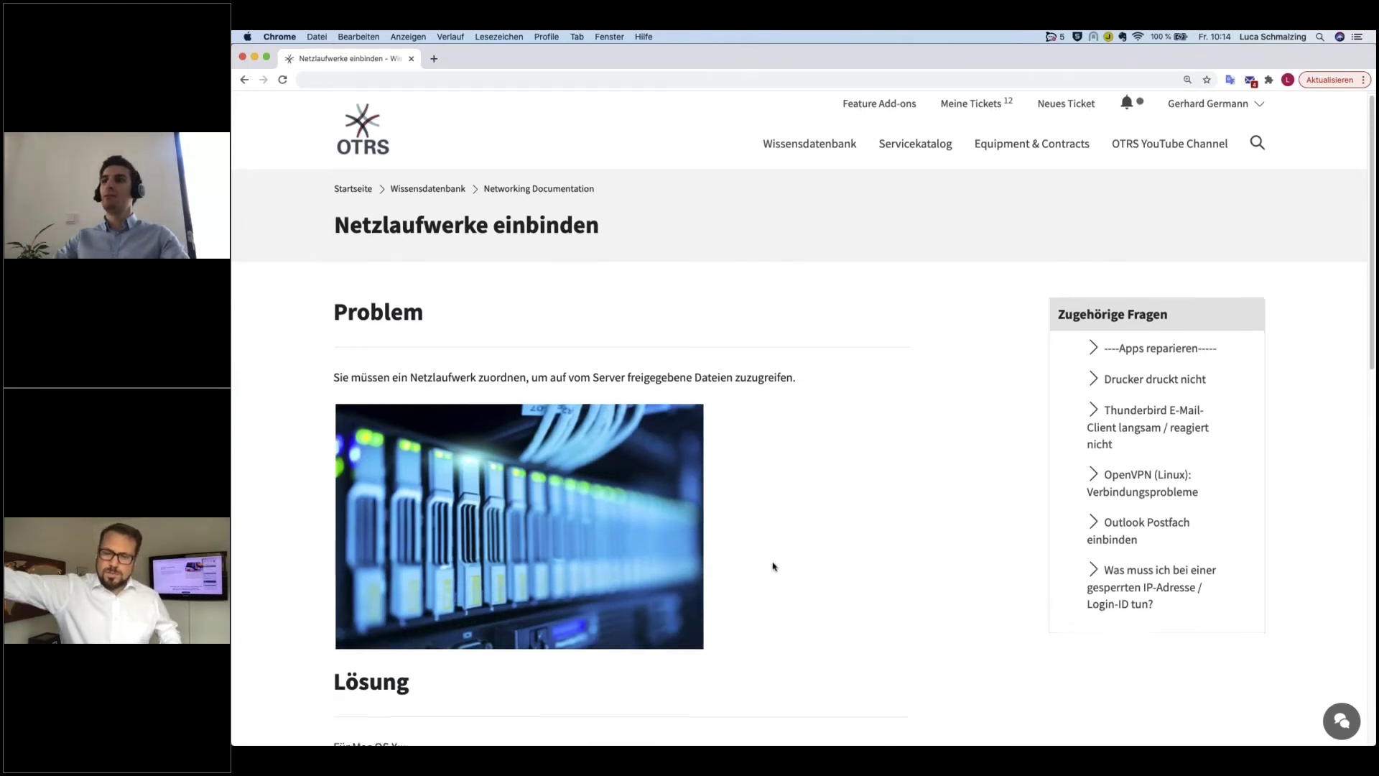
- Read through the article's problem description, Mac and Windows solutions, troubleshooting section, attachment and helpfulness question
scroll(771, 565, "down", 3)
scroll(572, 483, "down", 13)
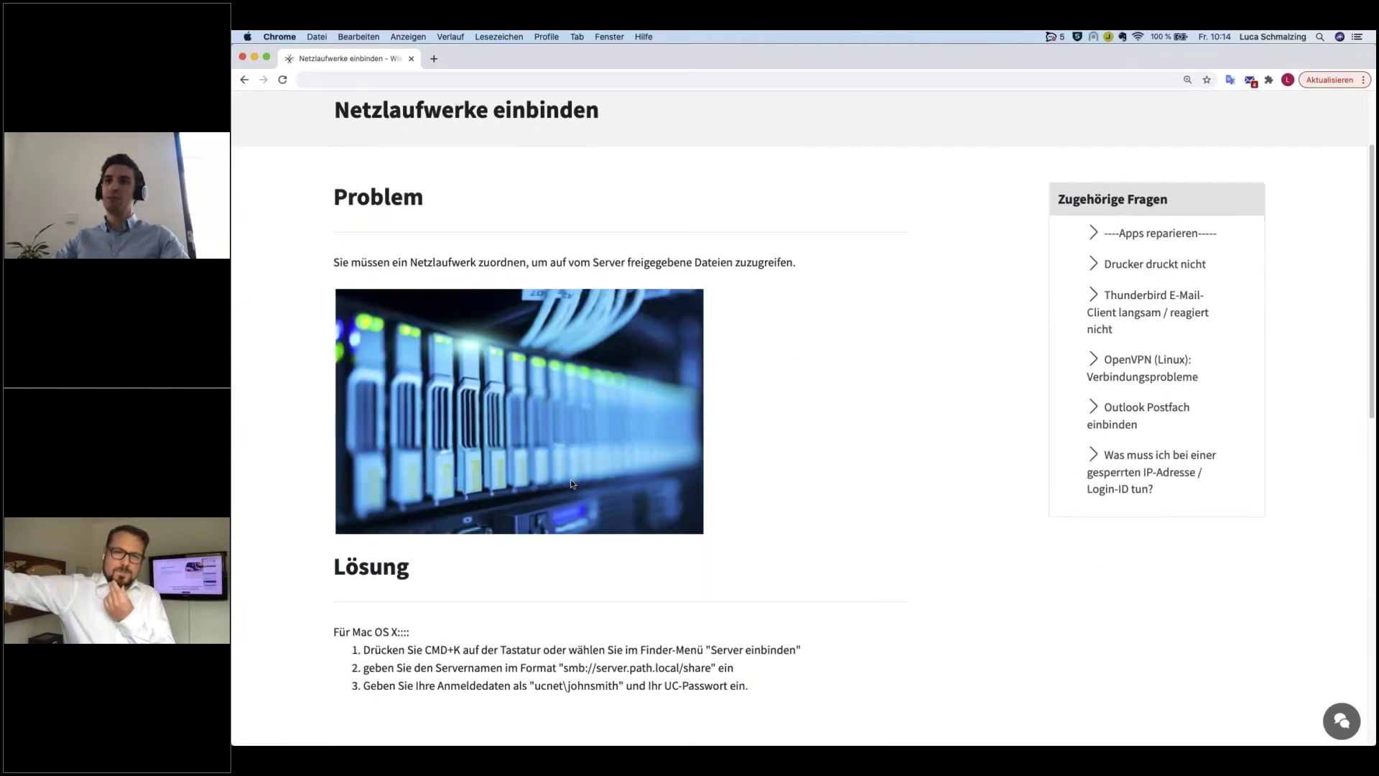
scroll(580, 494, "down", 5)
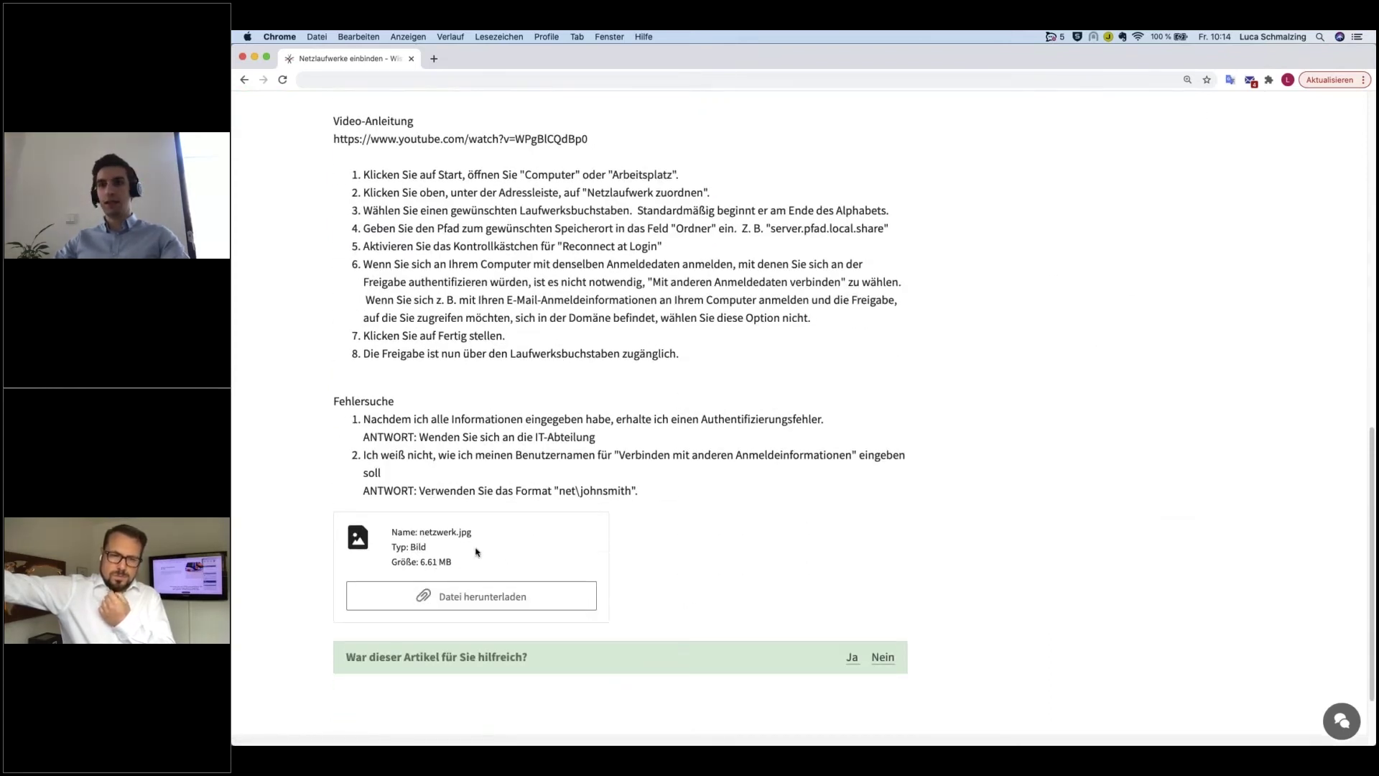
scroll(752, 504, "up", 11)
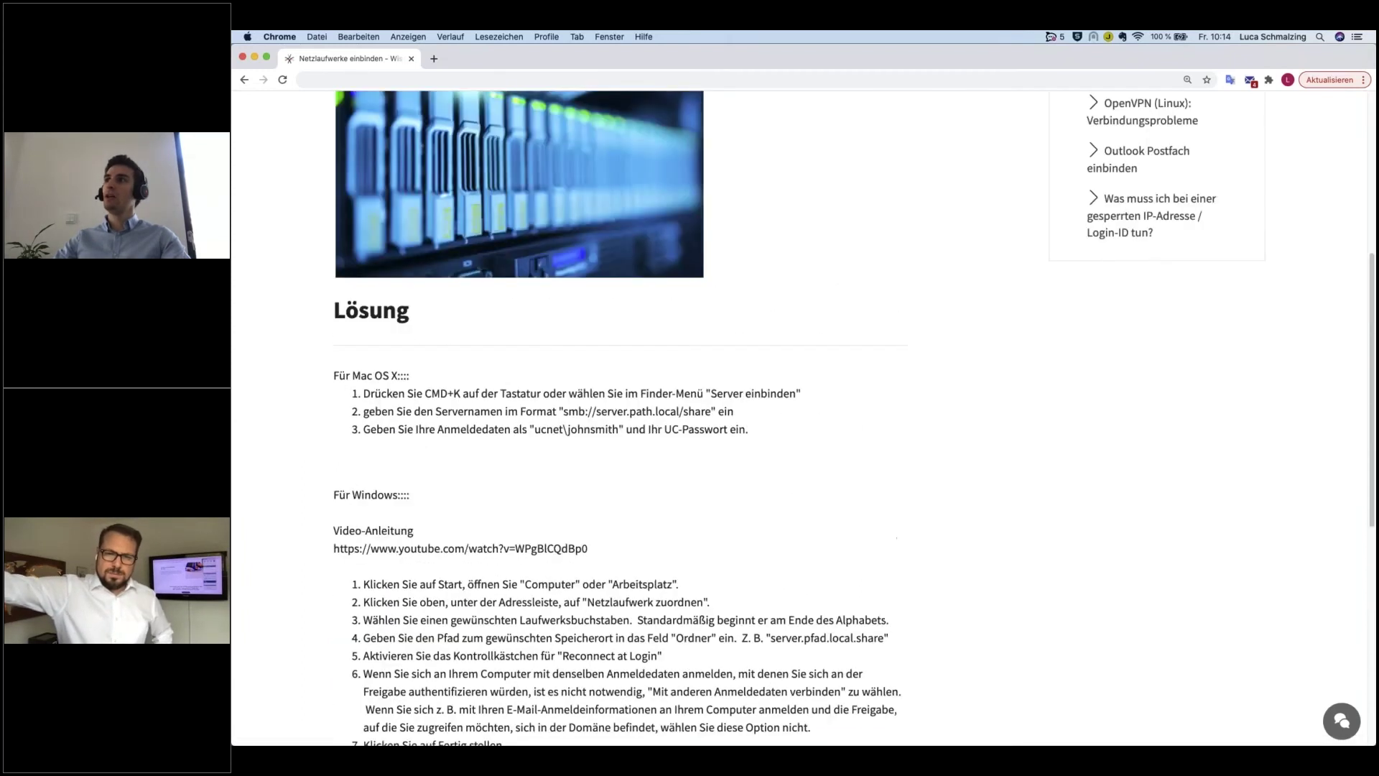
scroll(756, 507, "up", 9)
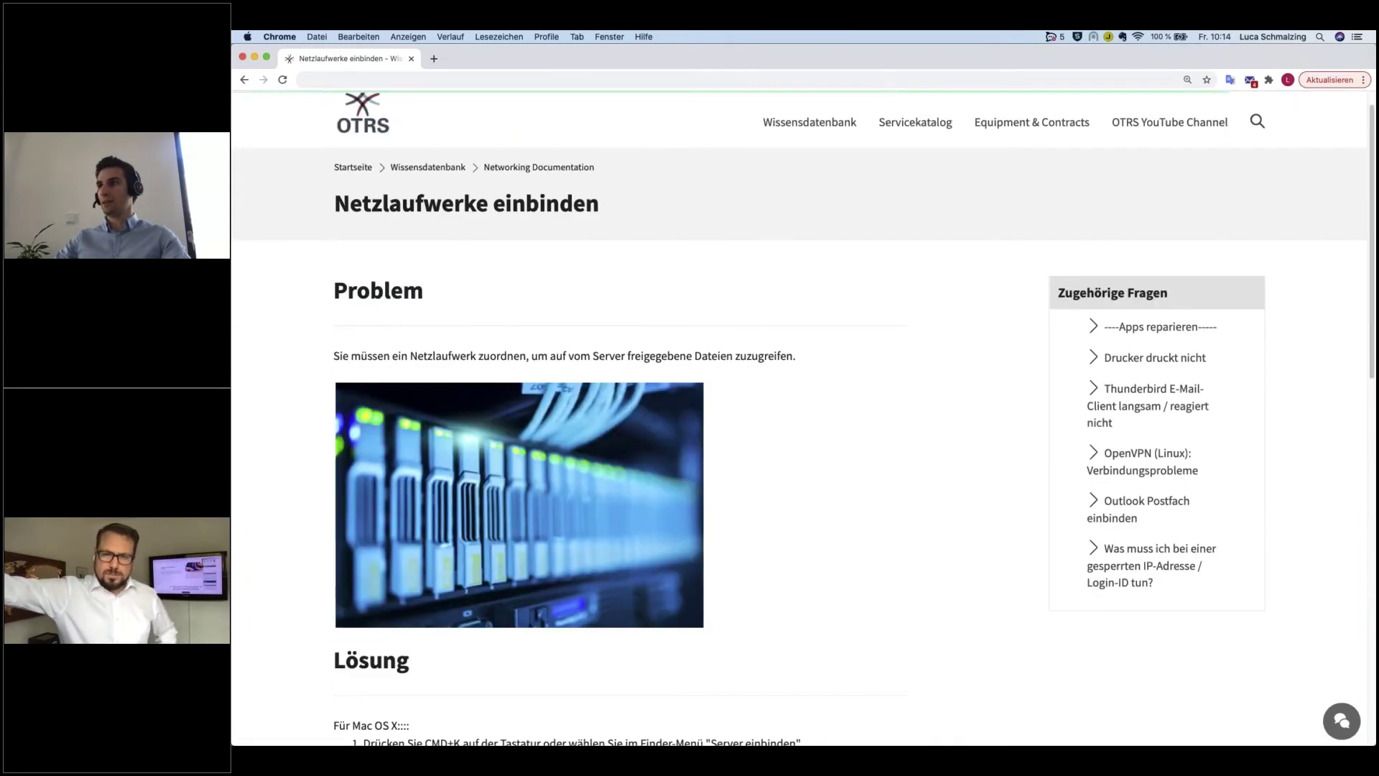